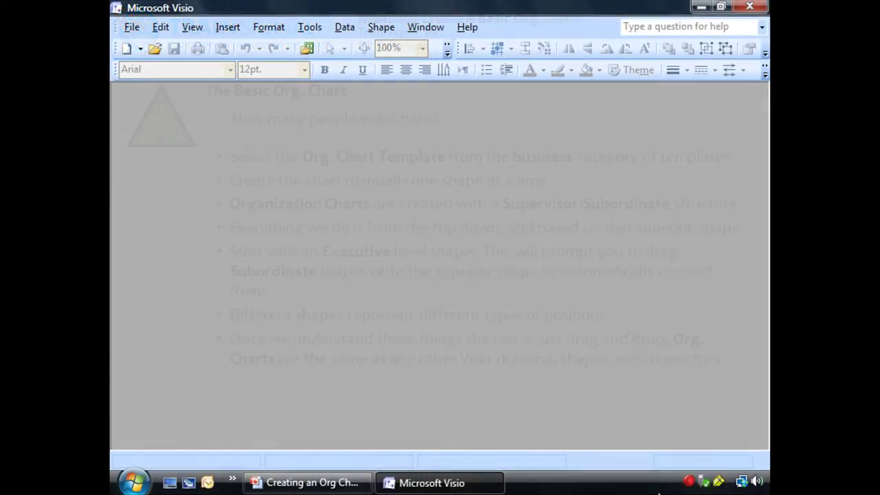
Create a new drawing from the Organization Chart (US units) template, which opens as Drawing4
click(132, 27)
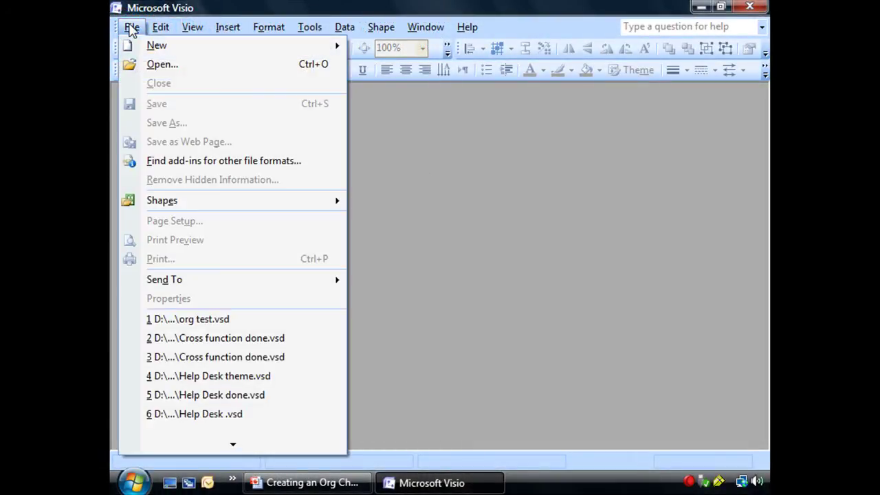
mouse_move(134, 46)
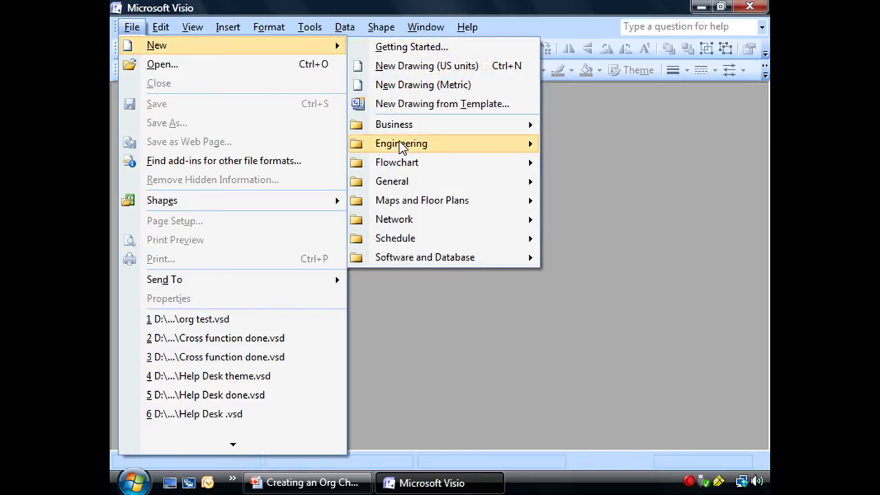
mouse_move(398, 130)
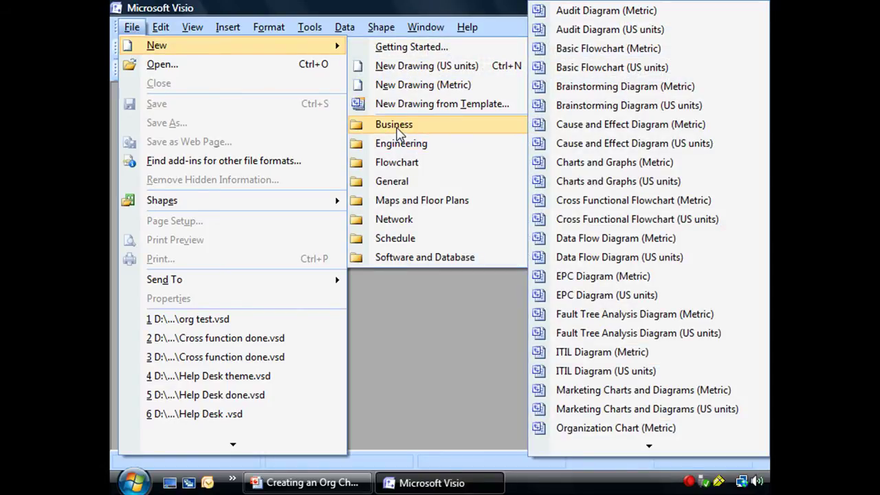
scroll(598, 365, down, 3)
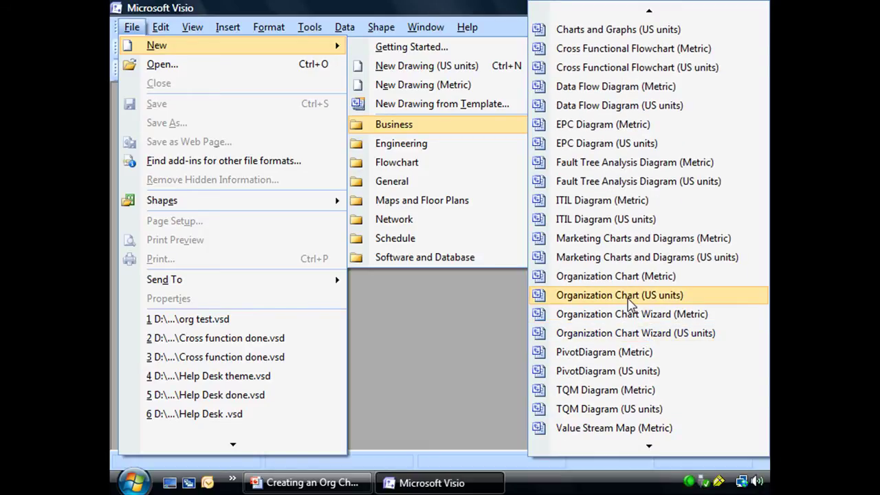
click(619, 295)
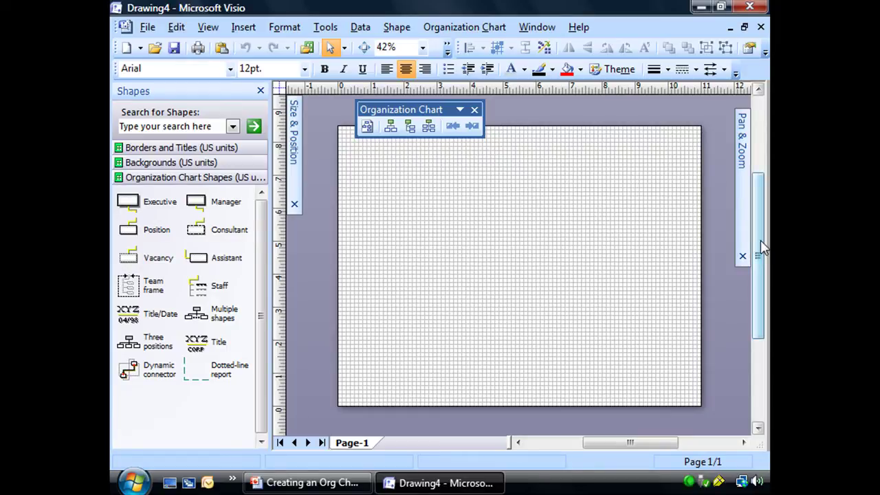
drag(761, 248, 759, 238)
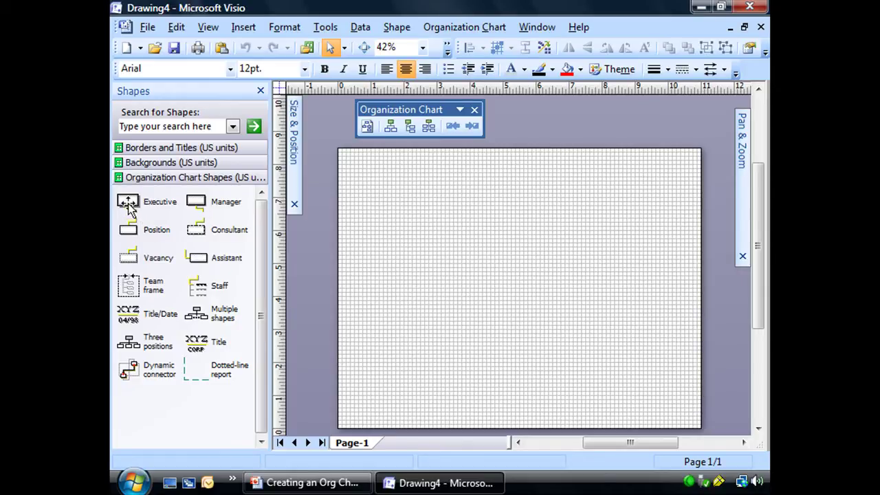
Drop an Executive box near the top of the page and dismiss the connecting-shapes tip
click(128, 204)
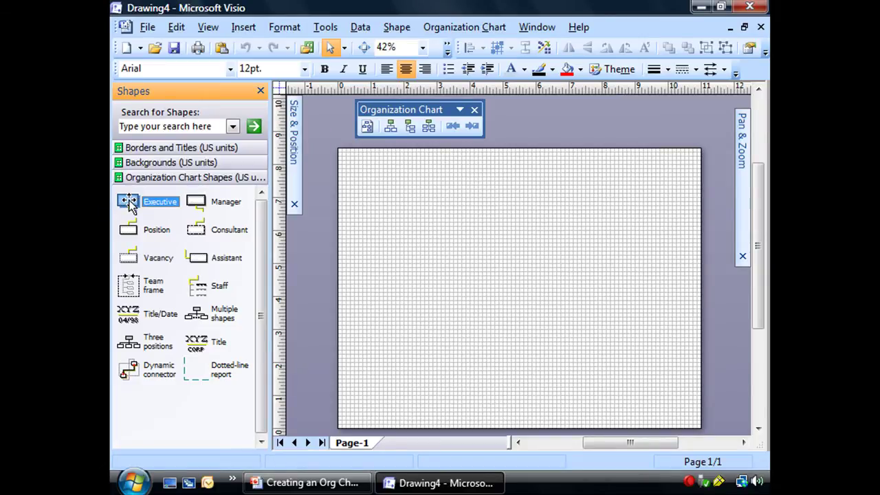
mouse_move(127, 204)
mouse_down()
mouse_move(177, 210)
mouse_move(536, 195)
mouse_move(510, 187)
mouse_up()
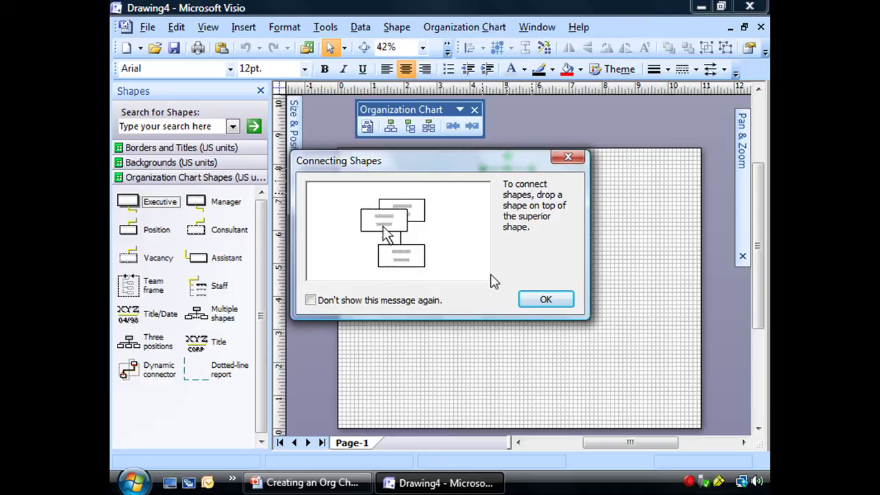
click(549, 301)
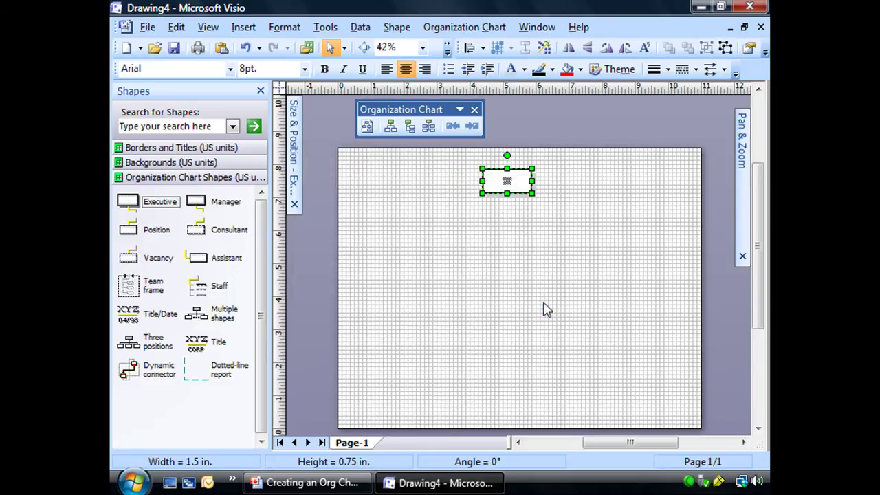
Zoom in close on the Executive box with the Pan & Zoom window
mouse_move(745, 214)
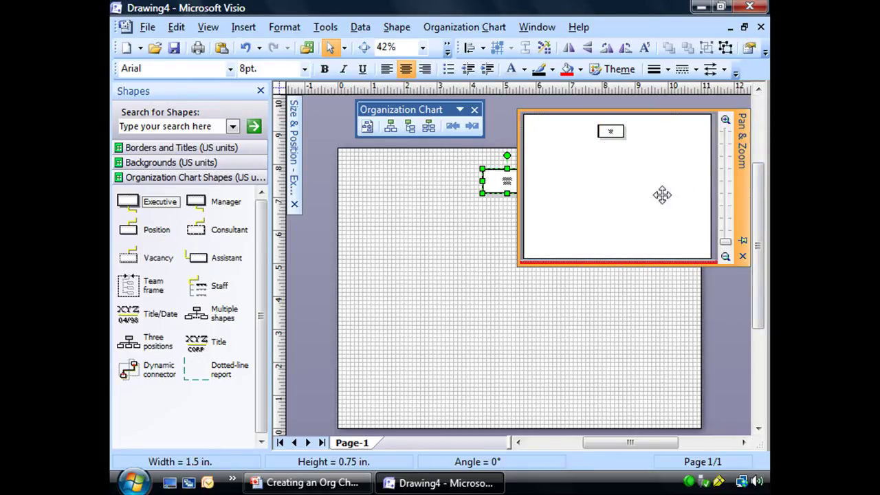
mouse_move(662, 195)
mouse_down()
mouse_move(589, 143)
mouse_move(648, 145)
mouse_move(639, 172)
mouse_move(650, 186)
mouse_up()
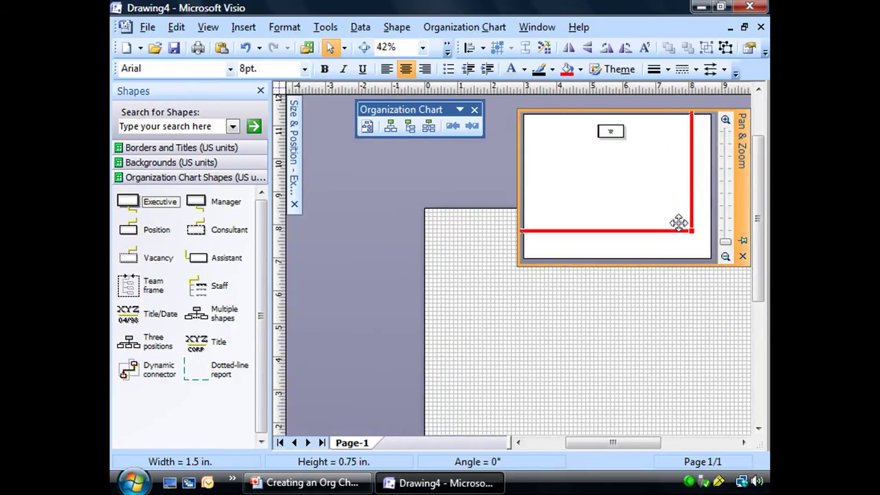
drag(690, 230, 639, 193)
drag(562, 149, 640, 209)
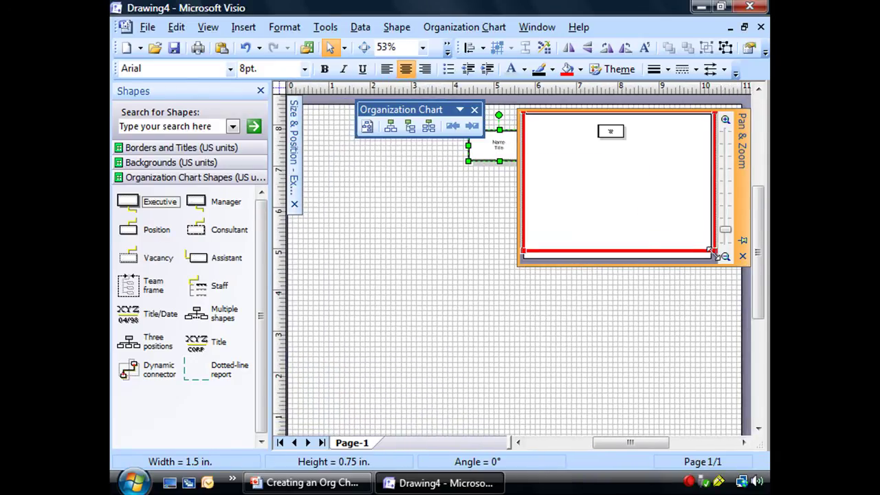
drag(714, 253, 642, 197)
drag(607, 171, 627, 171)
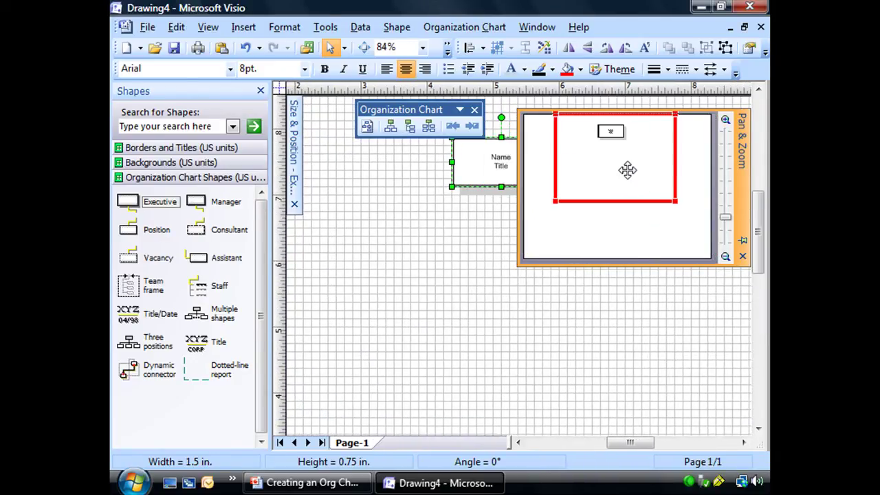
click(662, 302)
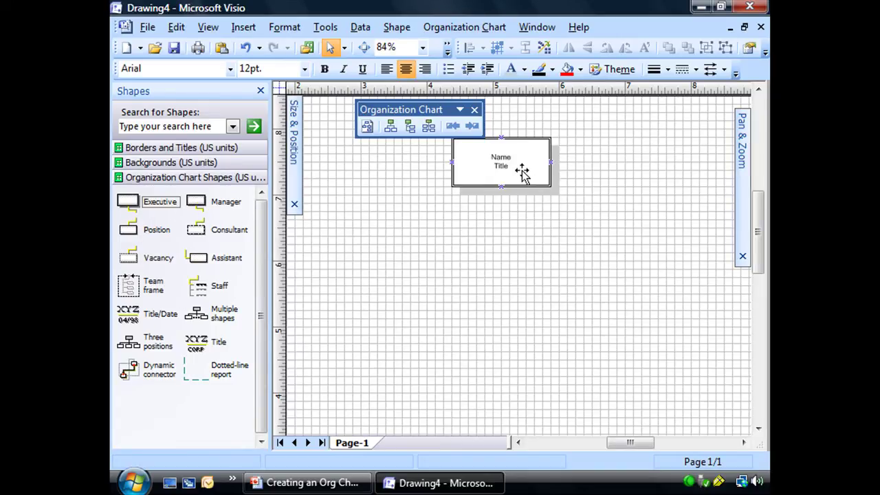
drag(761, 233, 758, 238)
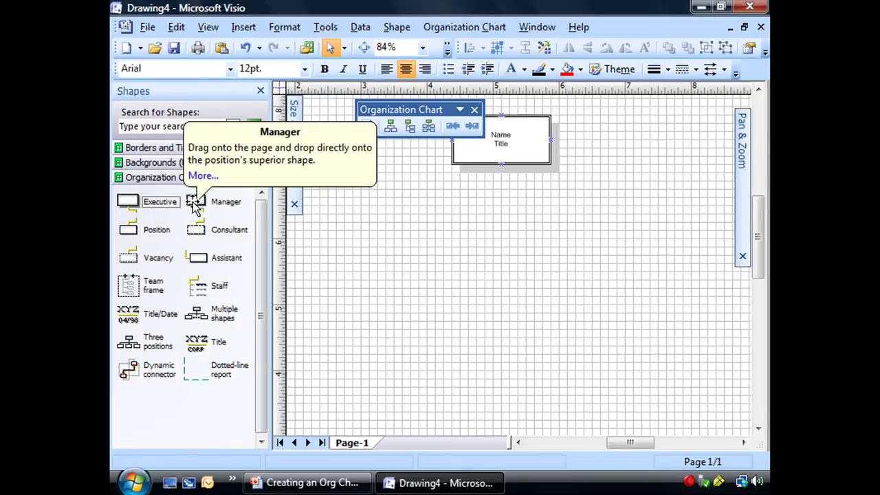
Drop three Manager boxes onto the Executive box, then select all three together
click(195, 205)
drag(194, 207, 505, 146)
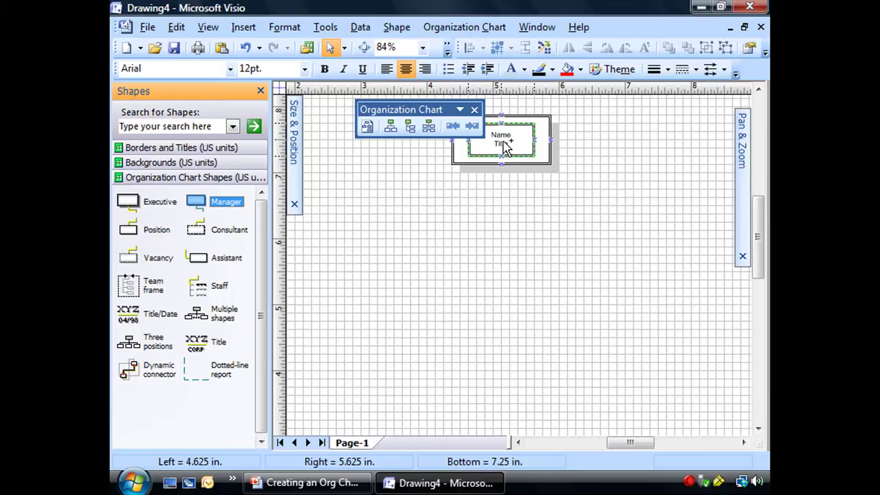
drag(506, 146, 504, 143)
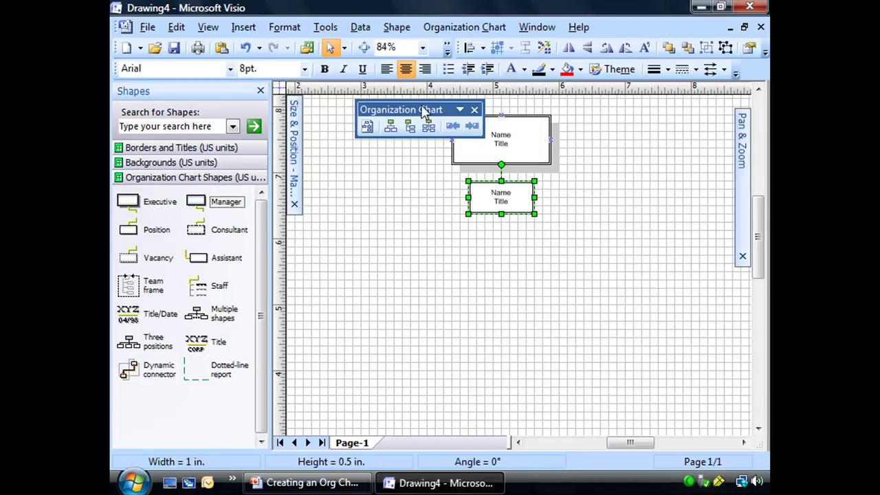
drag(423, 111, 382, 89)
click(576, 244)
scroll(576, 244, up, 1)
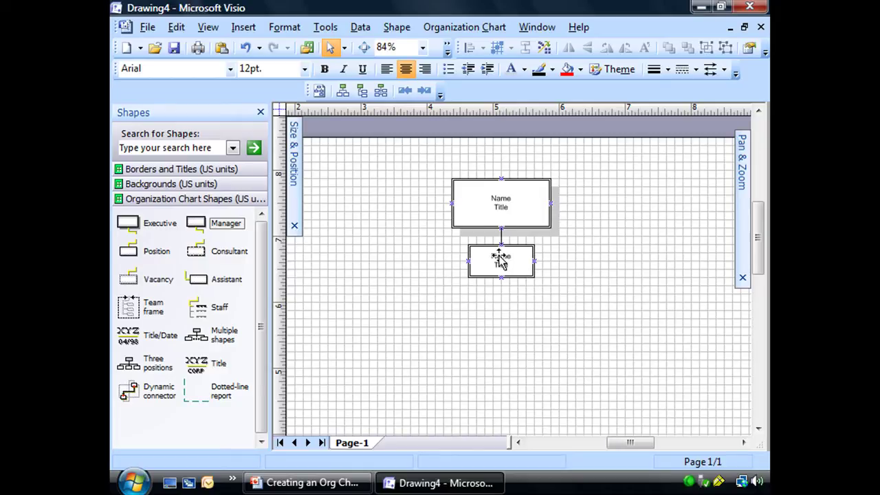
drag(198, 224, 512, 206)
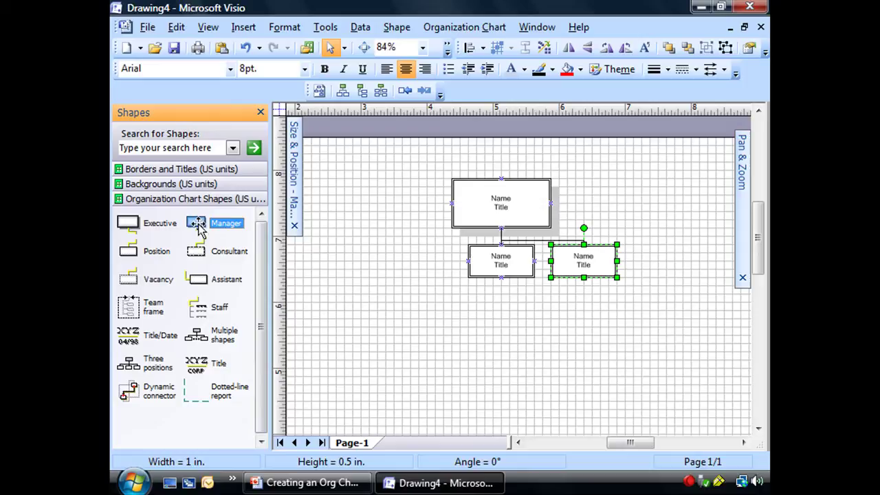
drag(223, 227, 491, 204)
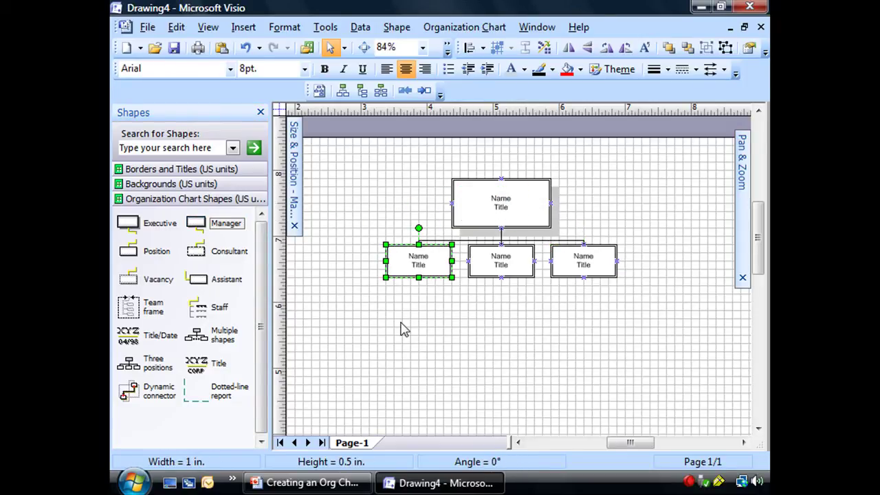
drag(658, 319, 324, 236)
Delete the three Managers, try linking a loose Manager by connector, then delete it
key(Delete)
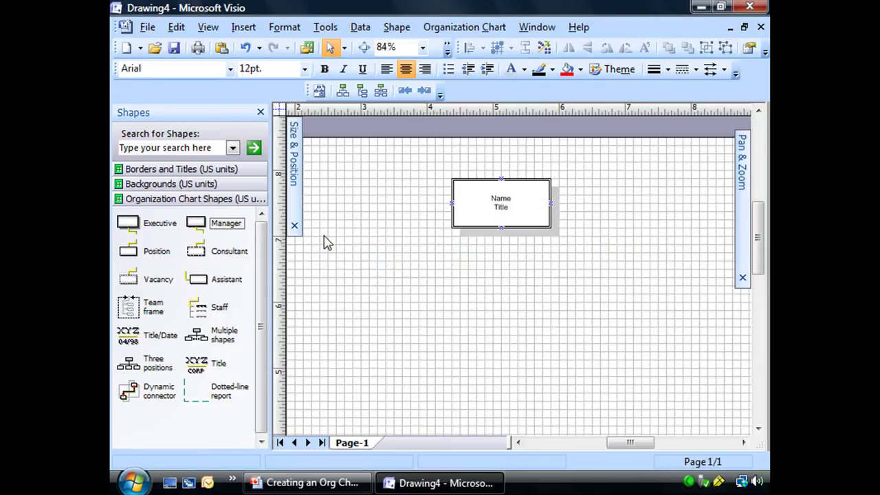
drag(196, 223, 406, 273)
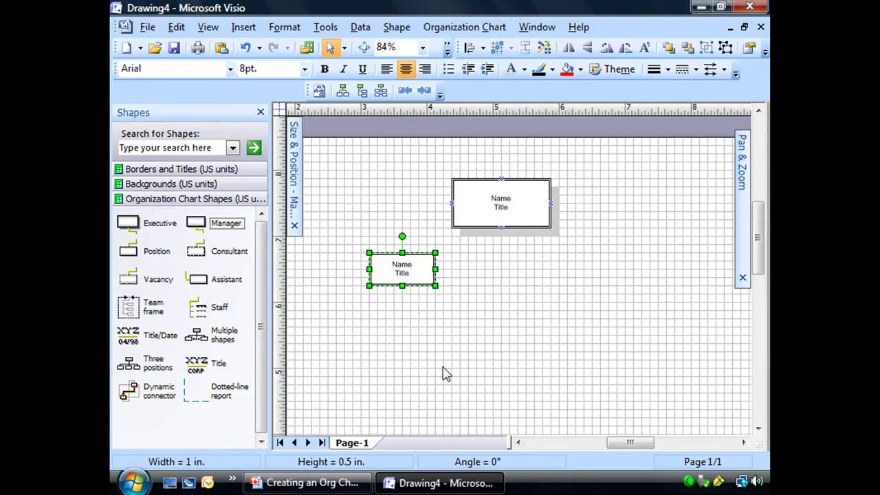
drag(132, 390, 442, 289)
drag(468, 318, 502, 230)
click(550, 335)
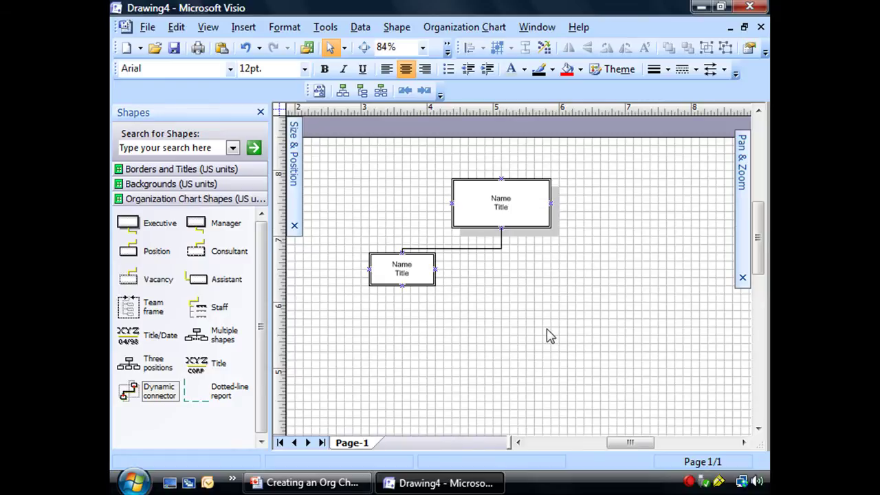
drag(621, 344, 331, 252)
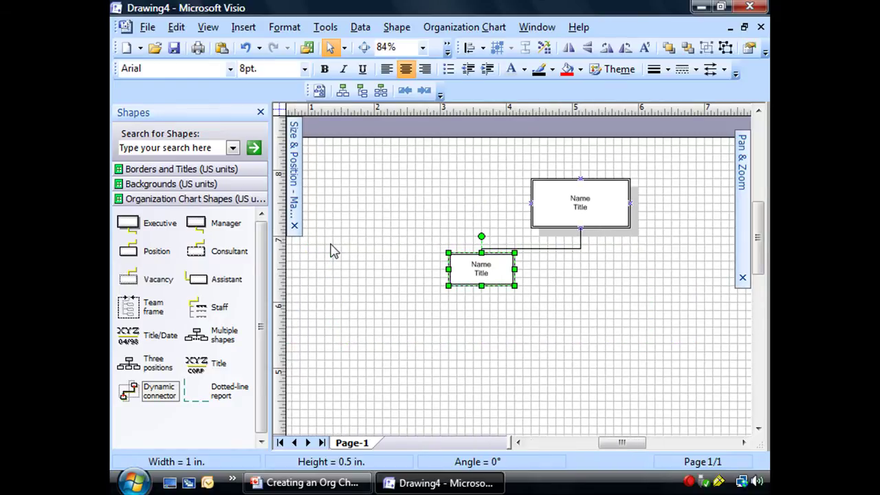
key(Delete)
Attach three fresh Manager boxes beneath the Executive and center the chart in view
drag(196, 223, 585, 216)
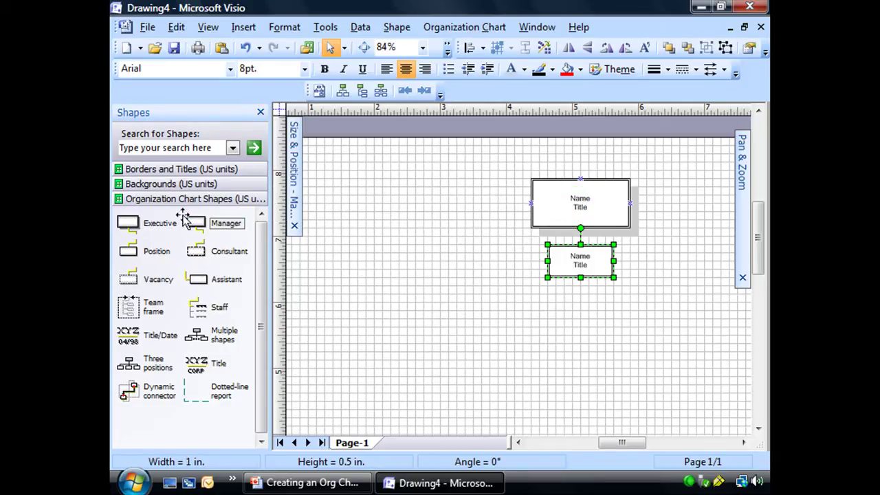
drag(192, 221, 578, 204)
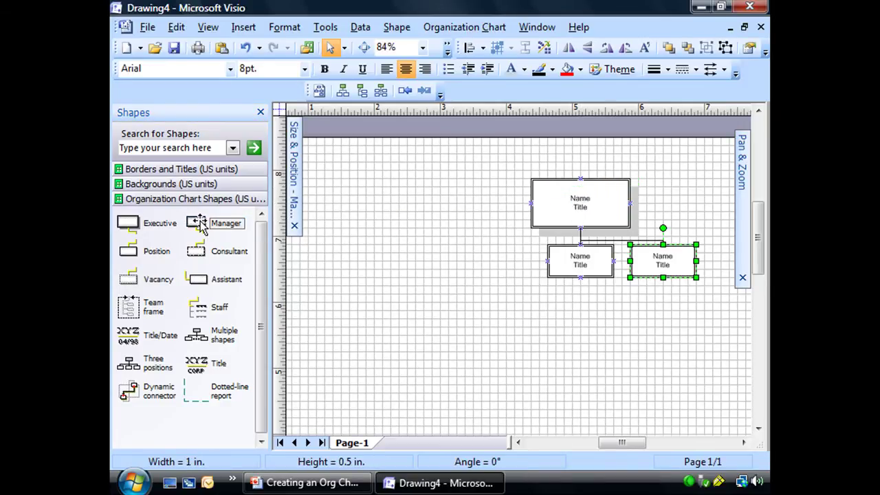
drag(196, 223, 590, 204)
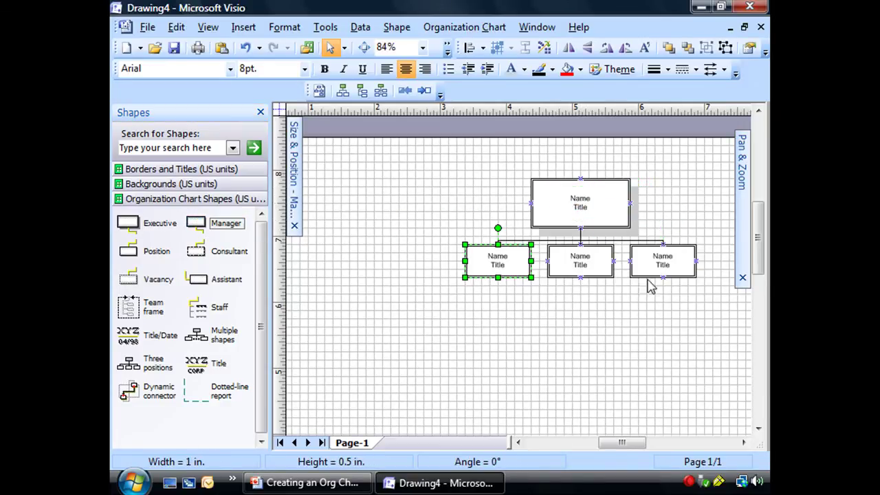
click(746, 443)
click(745, 444)
click(383, 291)
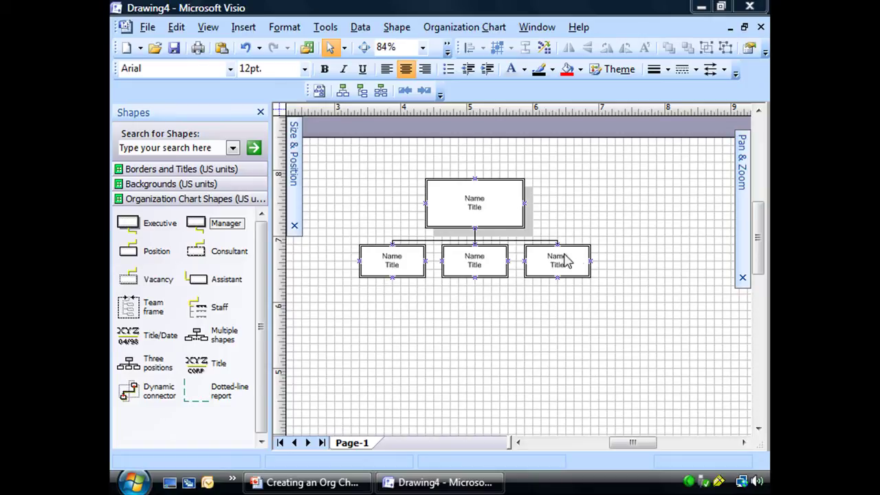
Enter the CEO's full name and the title CEO in the top Executive box
click(477, 209)
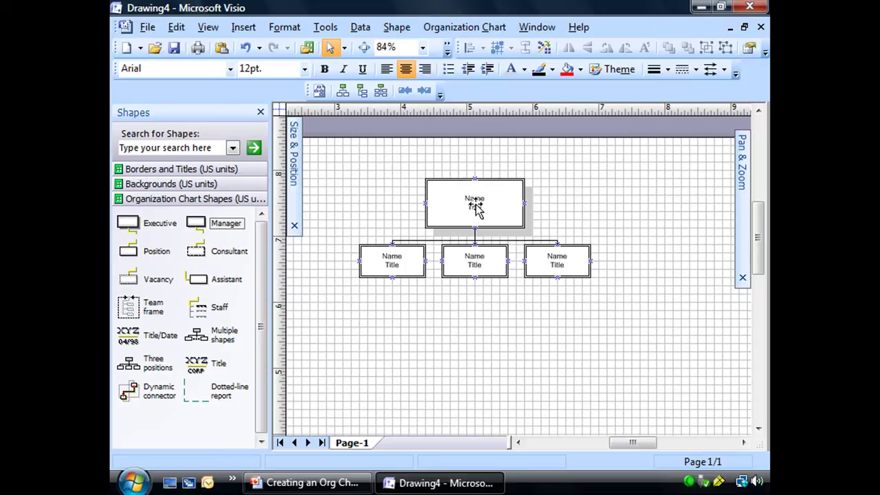
double_click(477, 210)
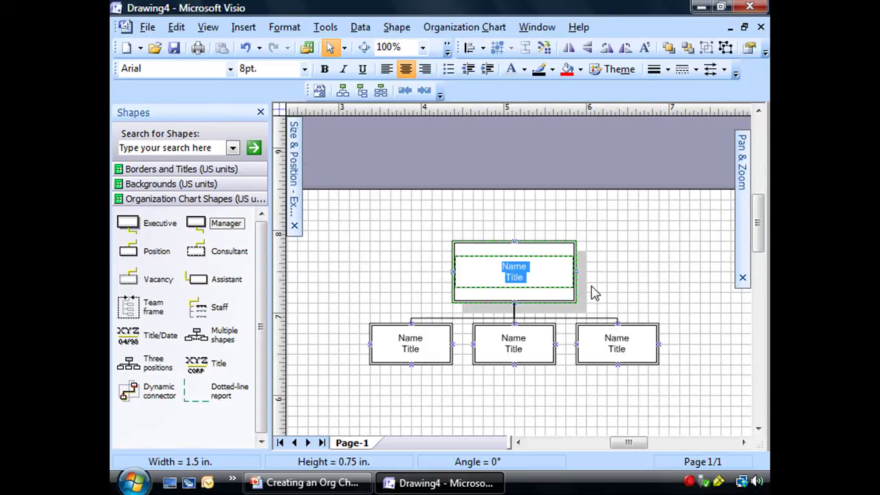
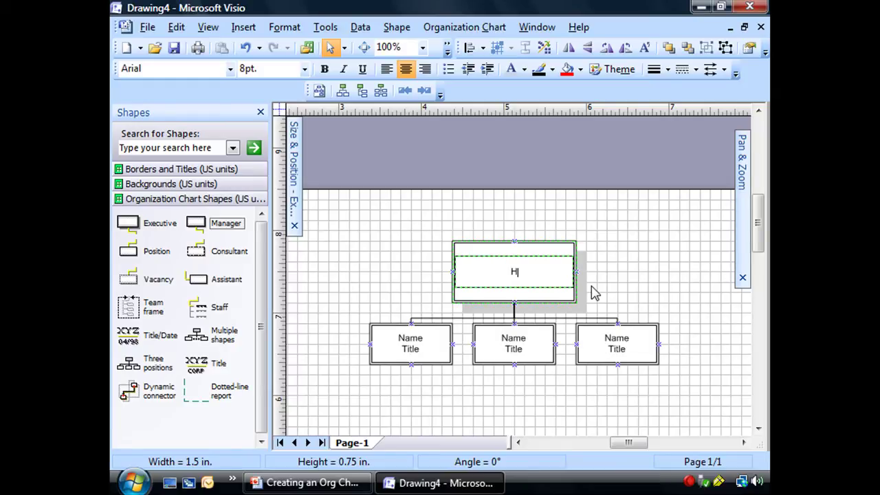
key(Return)
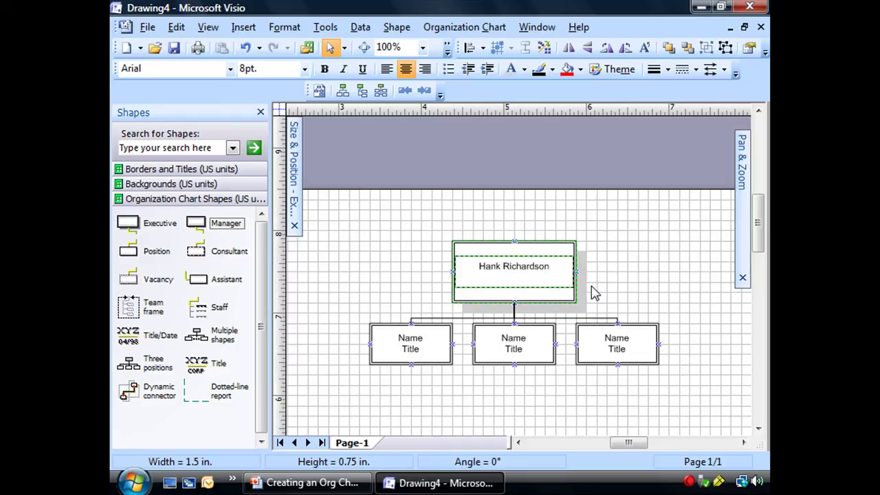
text(CEO)
Type an employee's first name and surname on two lines in the left box
double_click(409, 339)
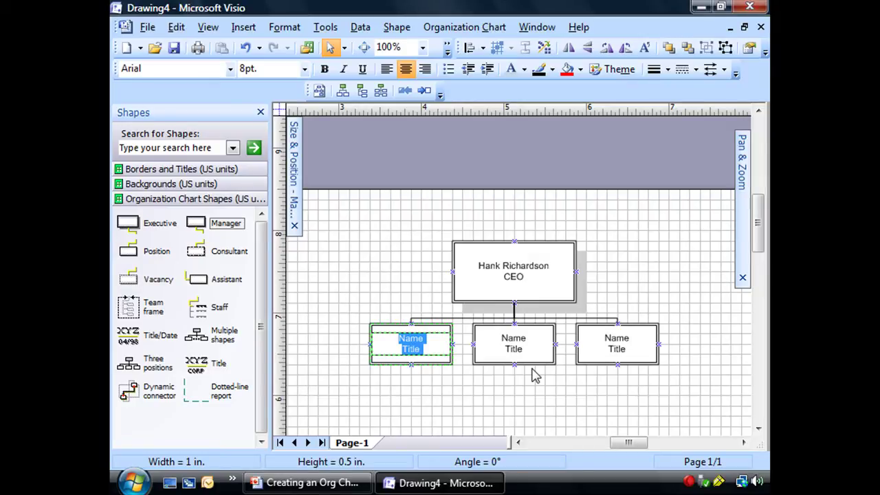
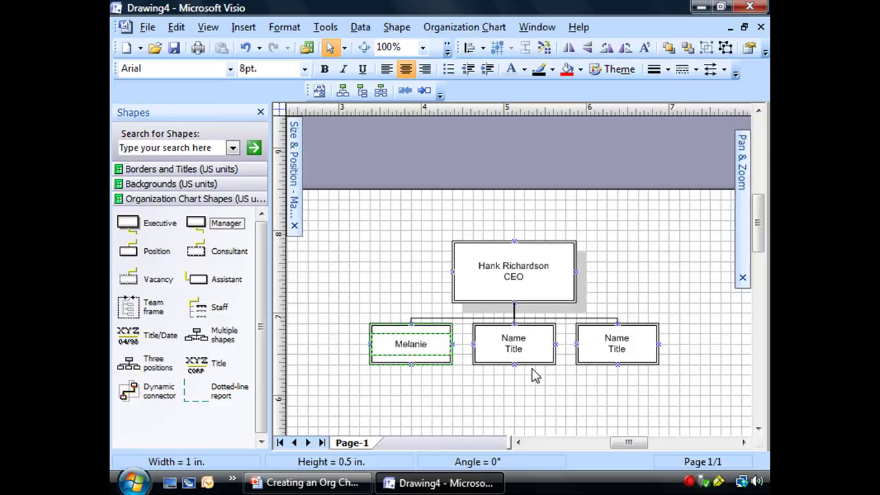
key(Return)
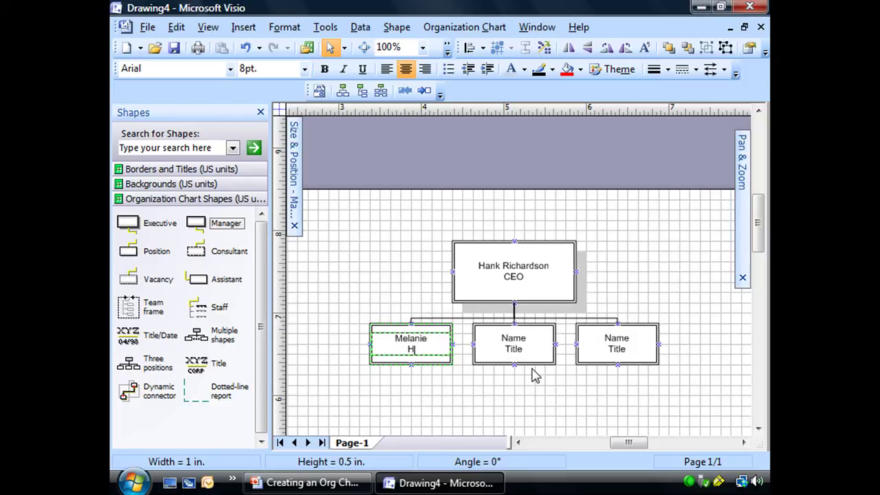
Replace the middle box's Name and Title placeholders with an employee's name and CIO
click(522, 344)
double_click(523, 347)
click(521, 343)
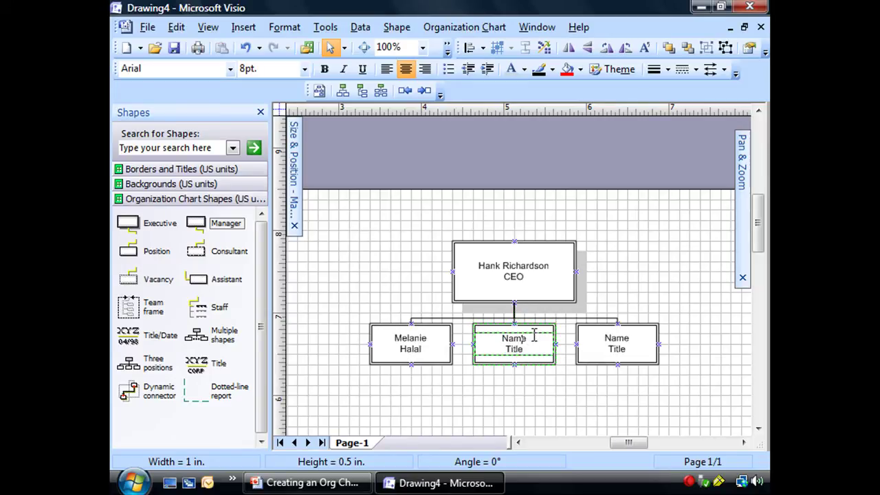
drag(532, 335, 482, 337)
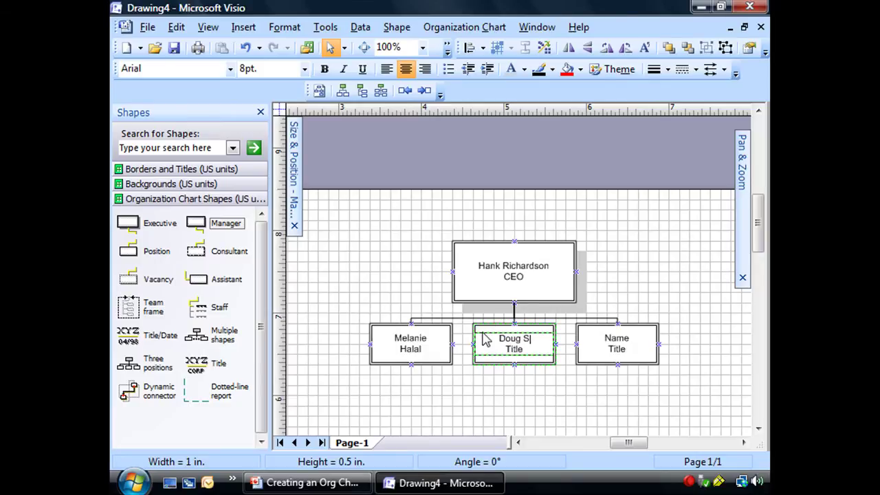
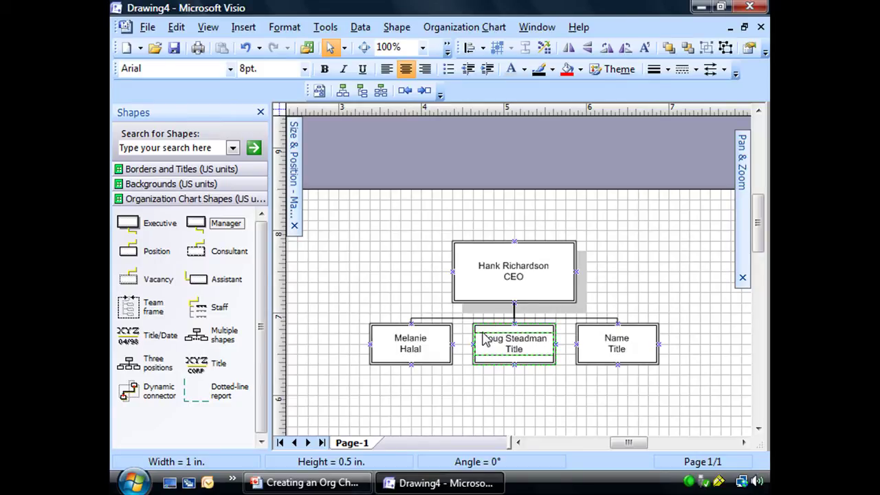
key(Down)
key(shift+Home)
text(CIO)
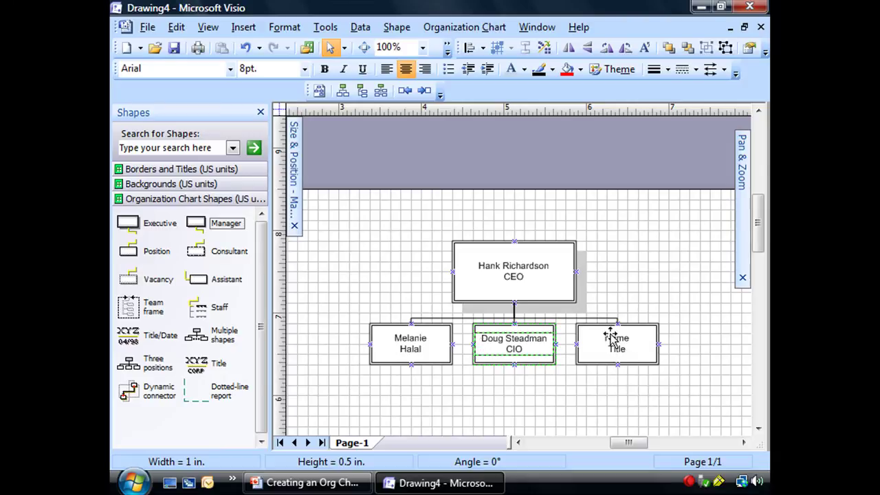
Replace the right box's placeholders with an employee's name and the title COO
click(614, 336)
double_click(614, 338)
click(616, 337)
drag(635, 339, 595, 339)
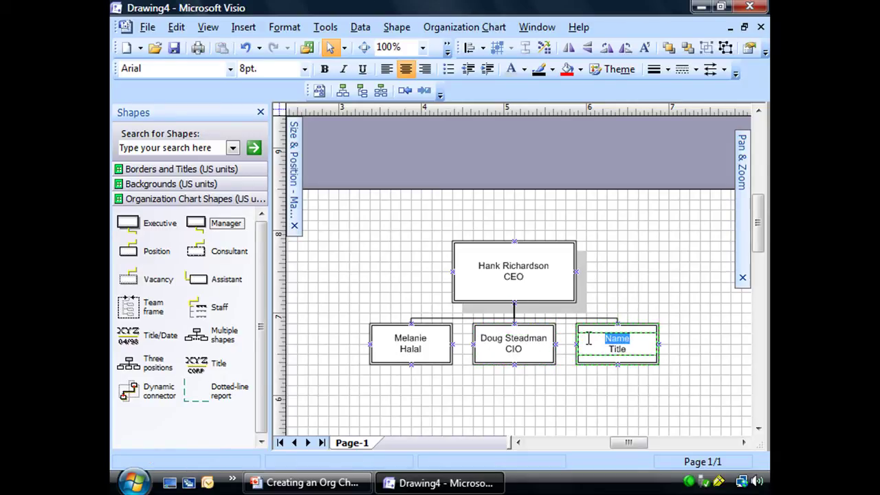
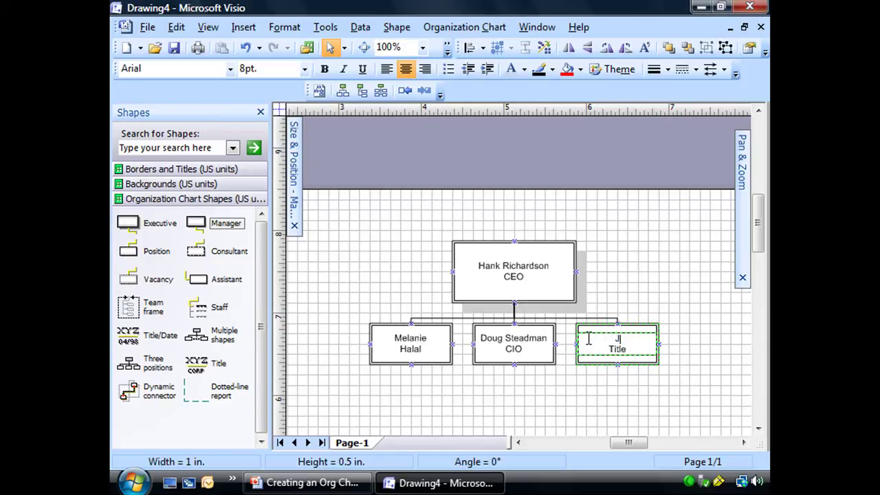
key(Down)
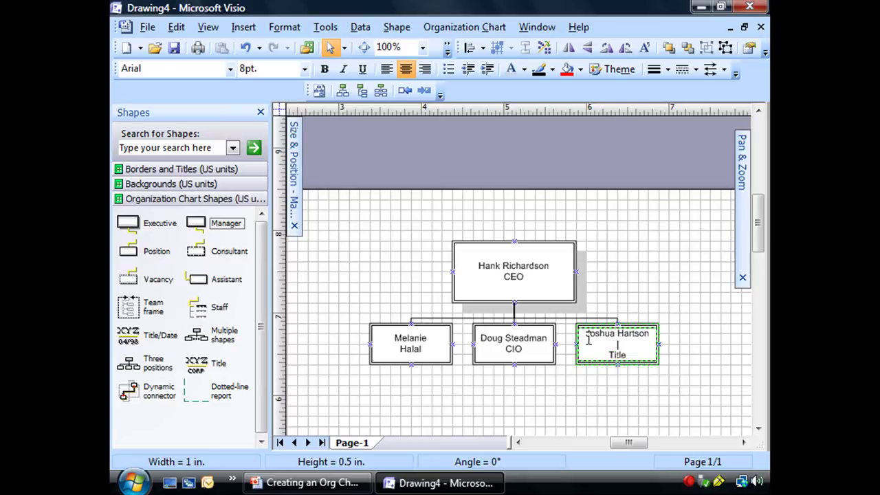
text(COO)
key(Delete)
key(Delete)
key(Delete)
key(Delete)
key(Delete)
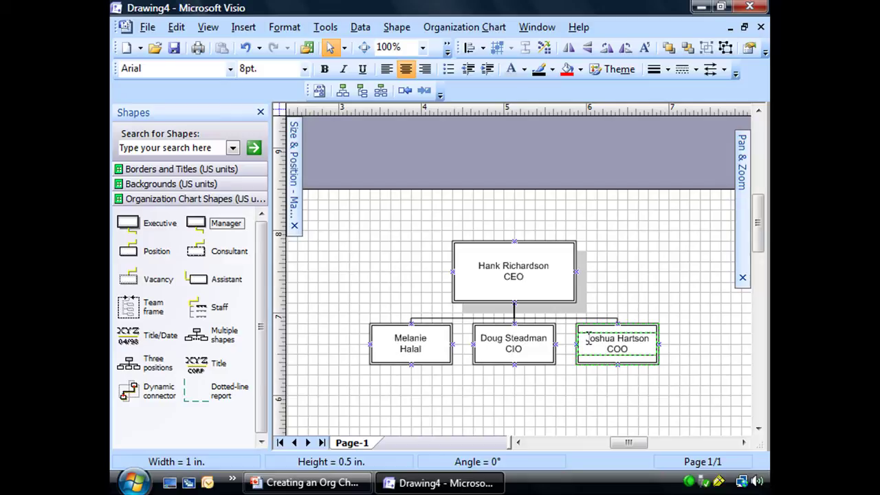
click(692, 292)
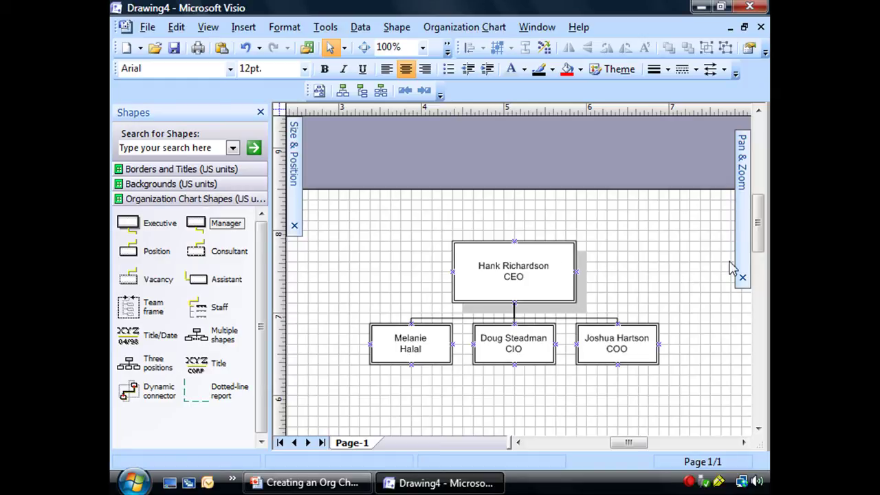
drag(759, 248, 760, 266)
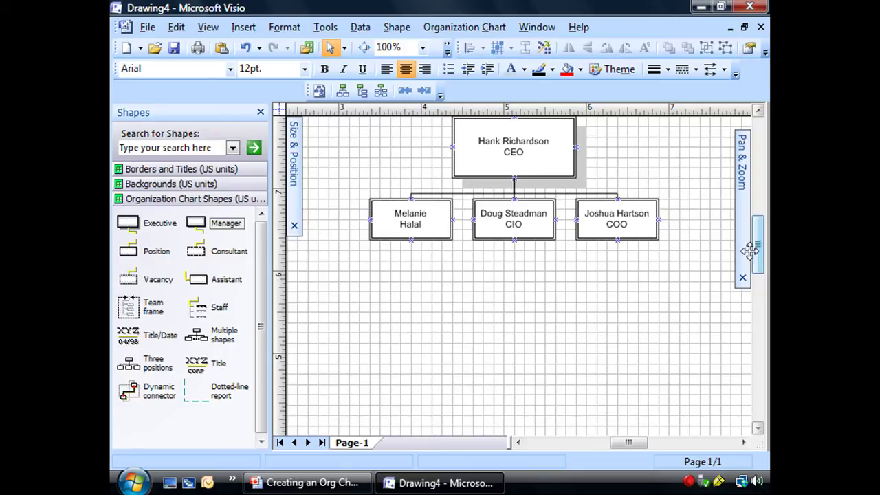
Join the left VP's first and last name on one line and add CFO beneath
double_click(424, 224)
click(432, 213)
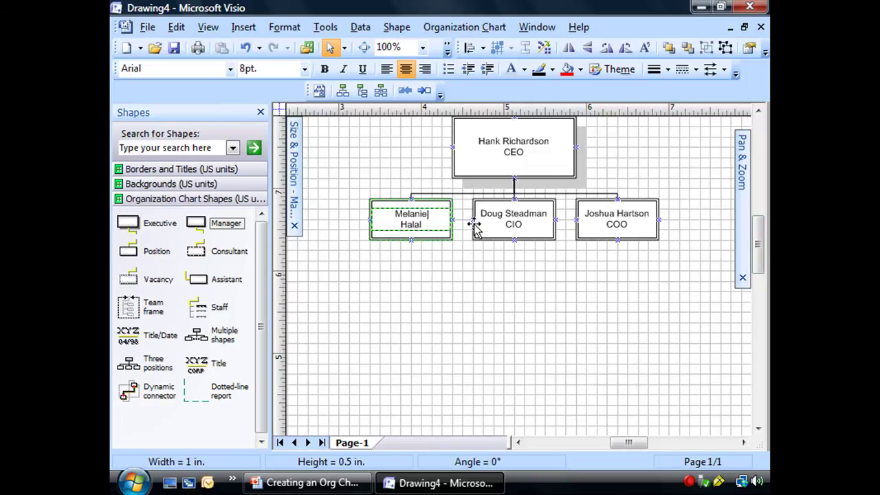
key(Delete)
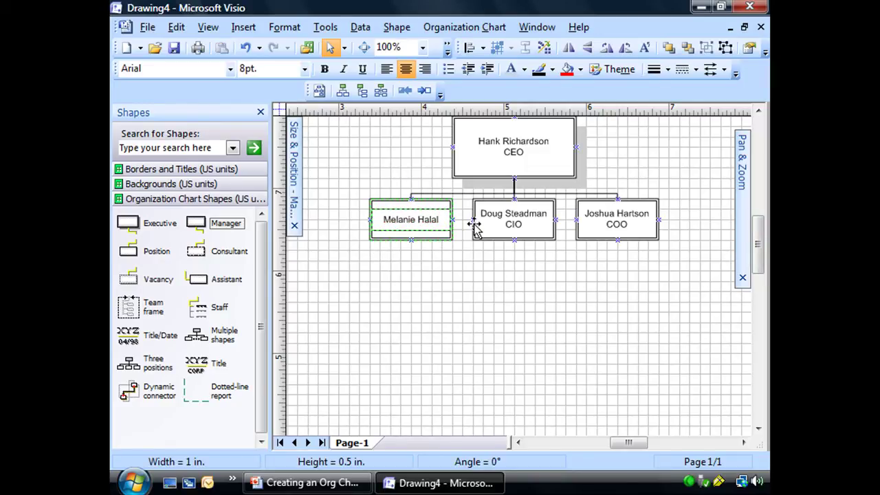
key(End)
key(Return)
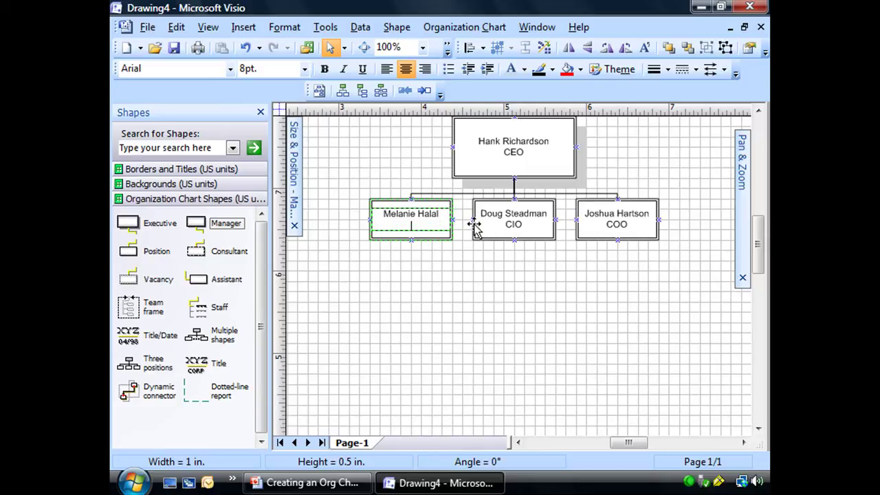
text(CFO)
click(517, 253)
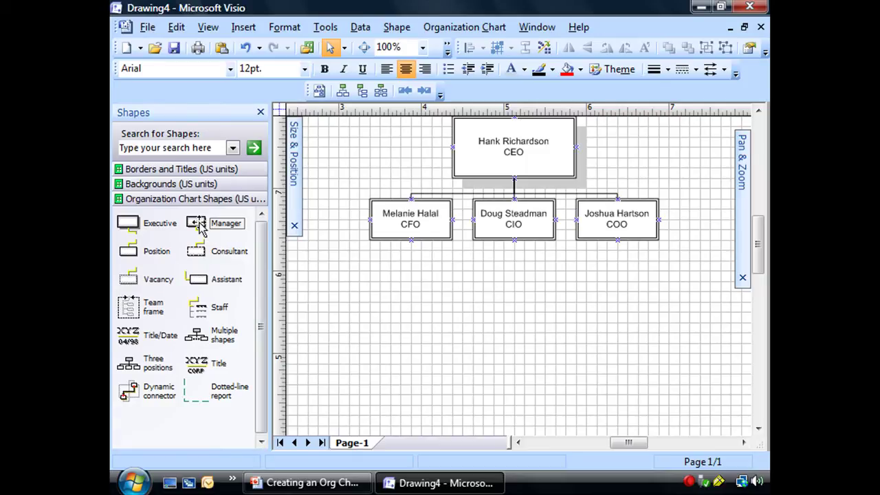
Attach a Manager box beneath the CFO box, deleting a mistakenly added Position box
mouse_move(198, 223)
mouse_down()
mouse_move(365, 247)
mouse_move(405, 238)
mouse_move(206, 223)
mouse_up()
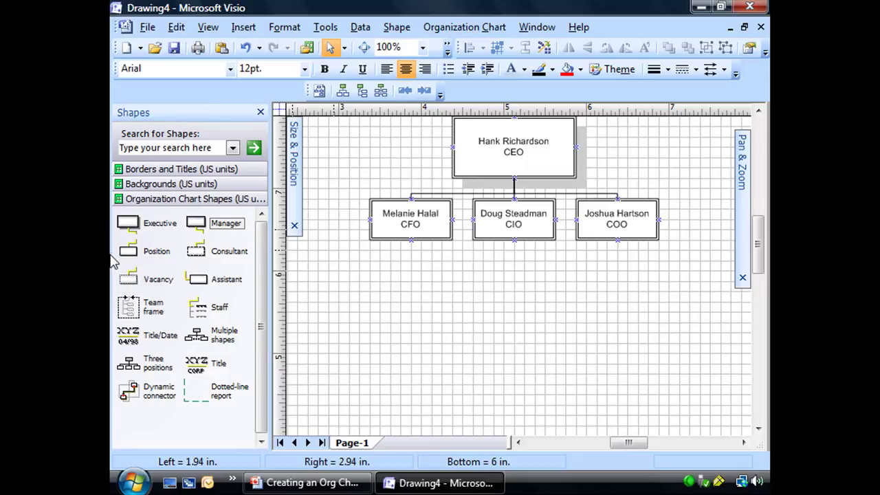
drag(127, 251, 411, 222)
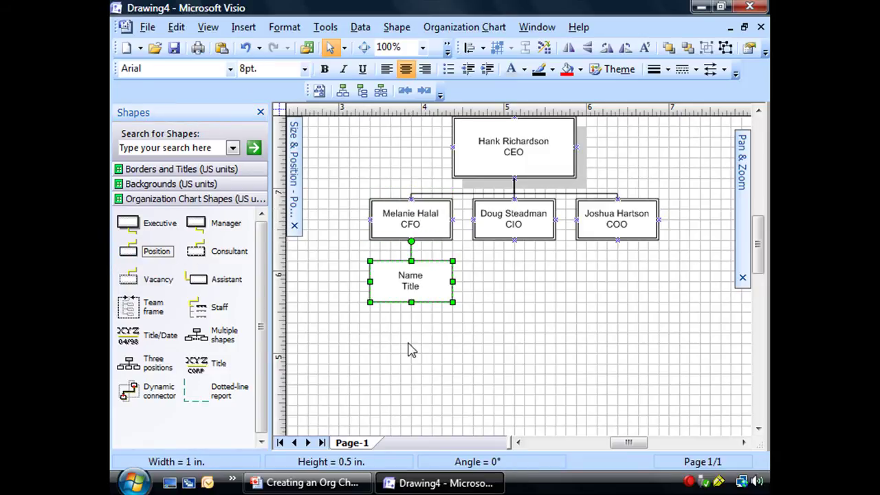
click(411, 349)
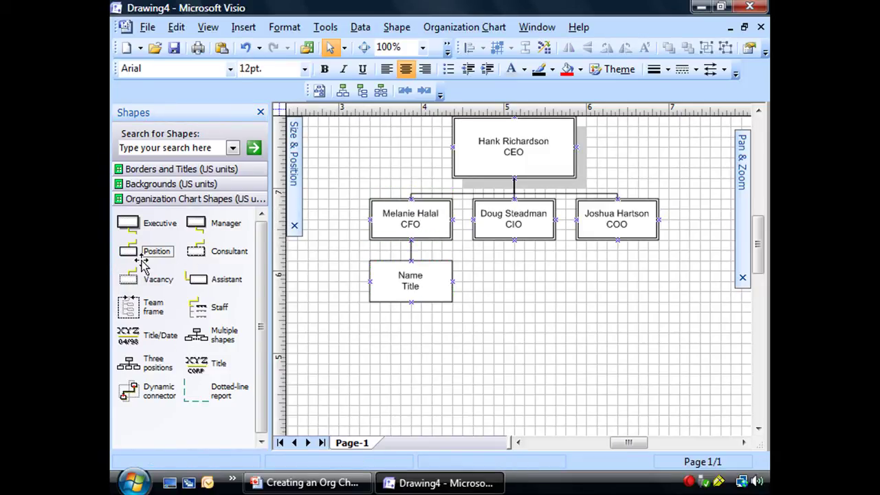
click(389, 286)
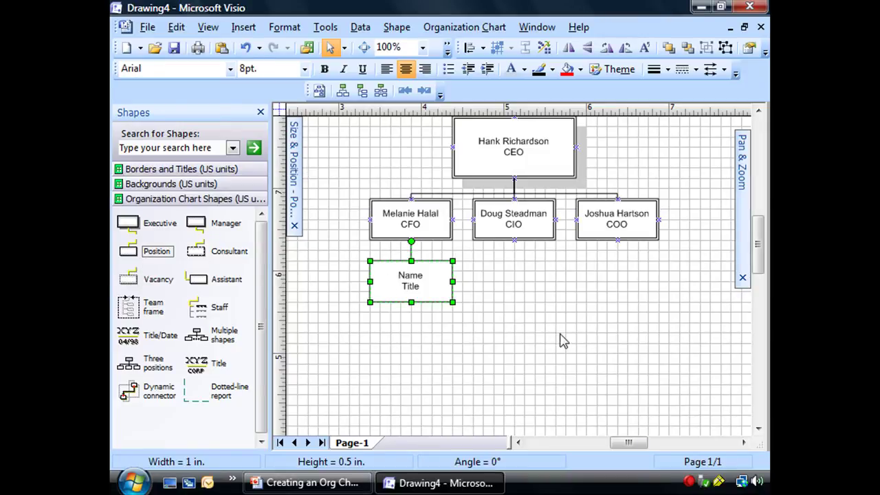
click(560, 339)
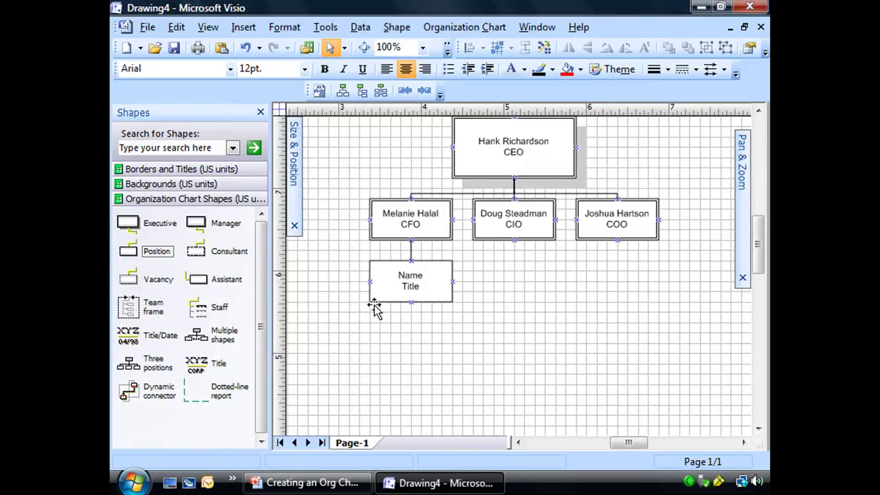
click(392, 289)
key(Delete)
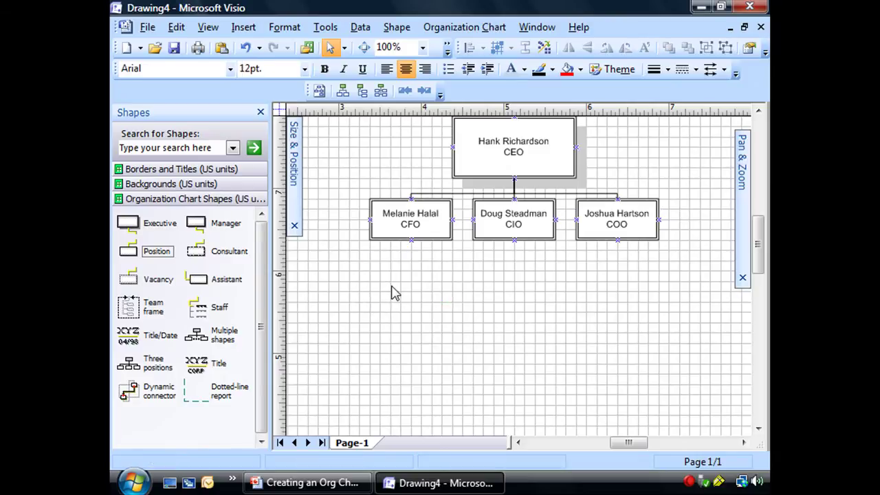
drag(197, 223, 411, 237)
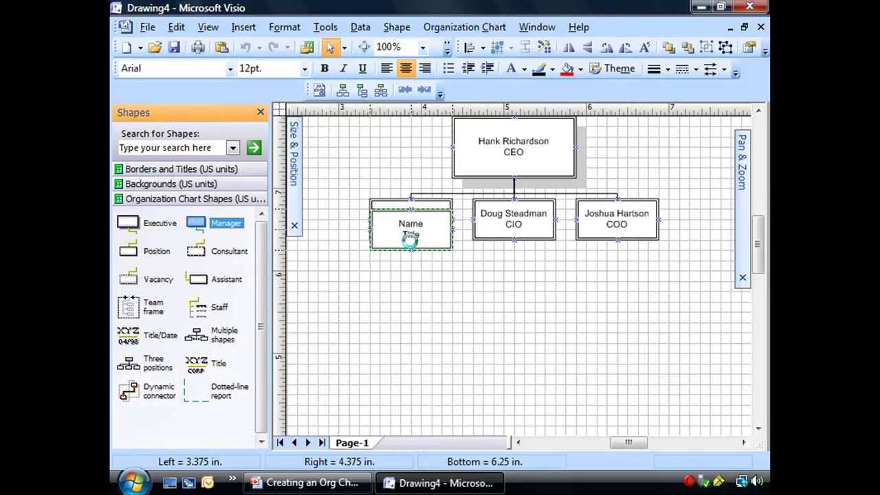
click(448, 348)
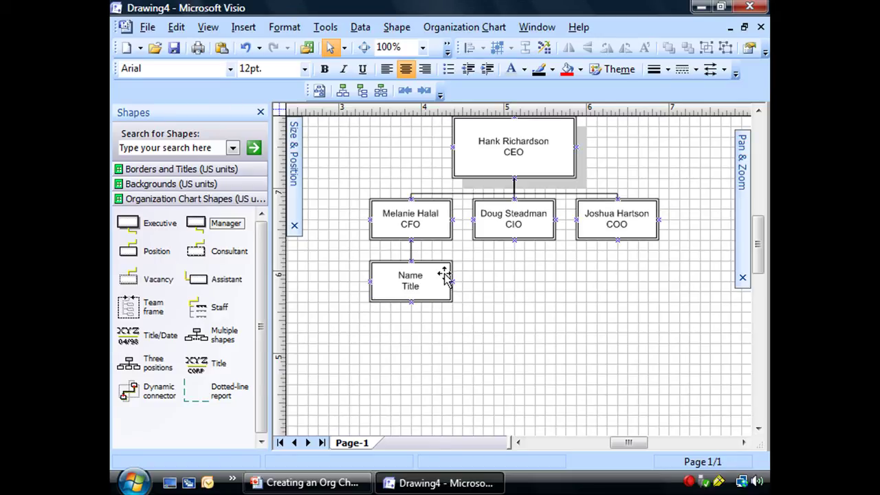
click(412, 227)
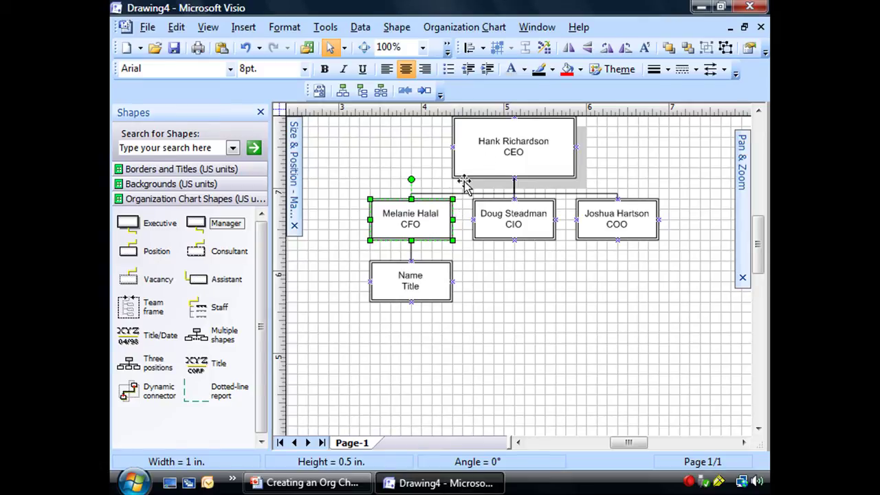
Drop Manager boxes under the CIO and COO boxes and scroll them into view
scroll(759, 221, up, 3)
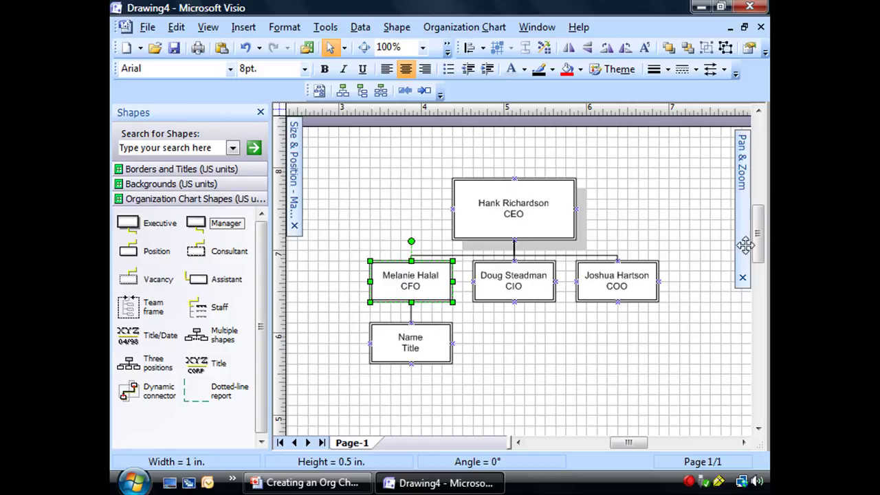
drag(762, 249, 761, 271)
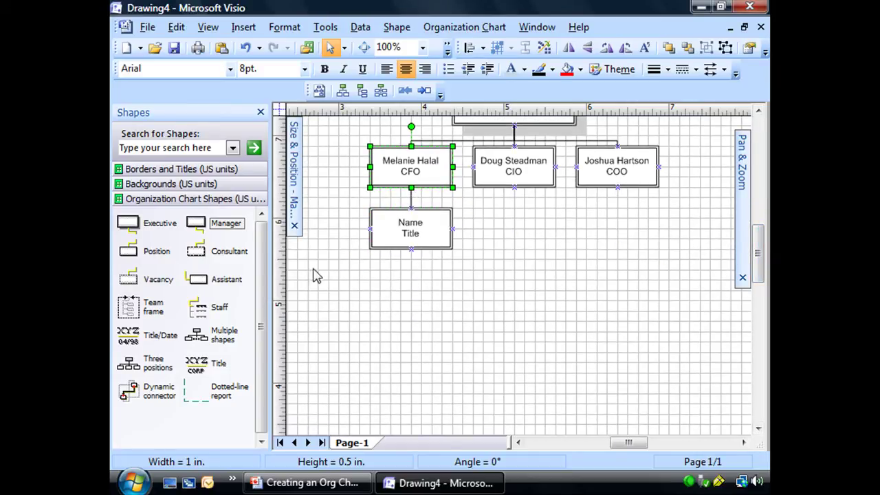
drag(195, 230, 527, 184)
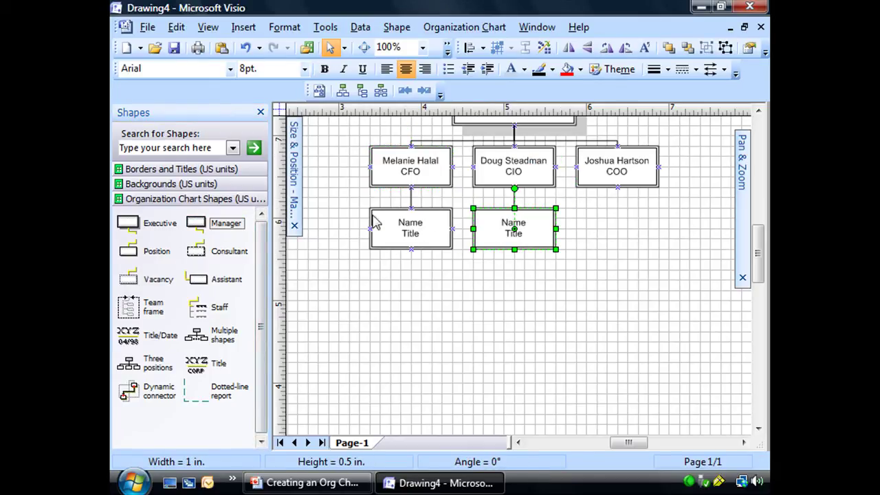
drag(204, 231, 621, 177)
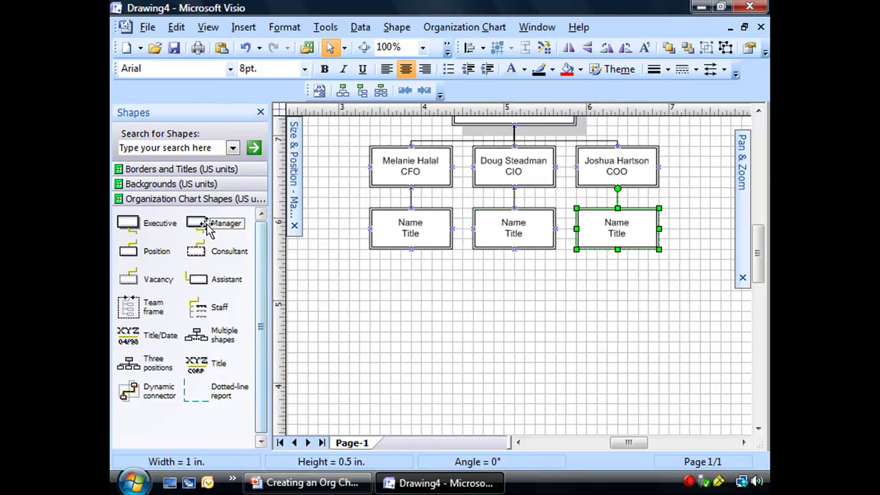
drag(205, 228, 627, 175)
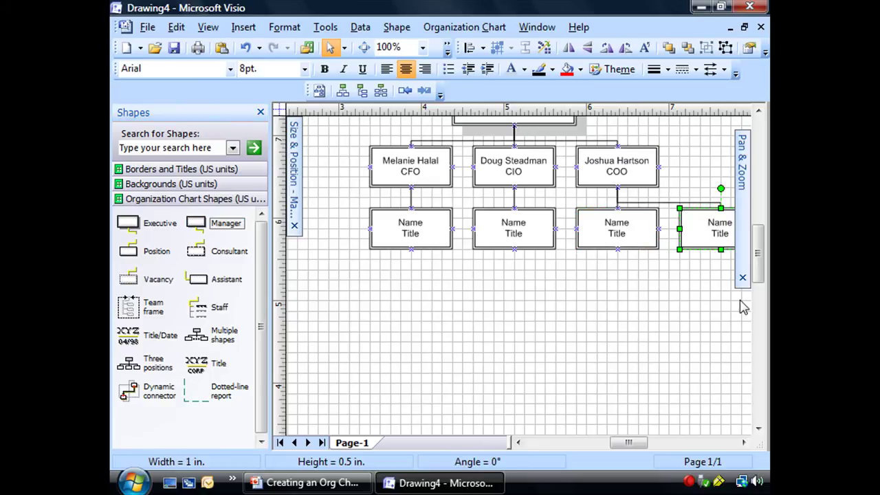
click(686, 335)
click(744, 443)
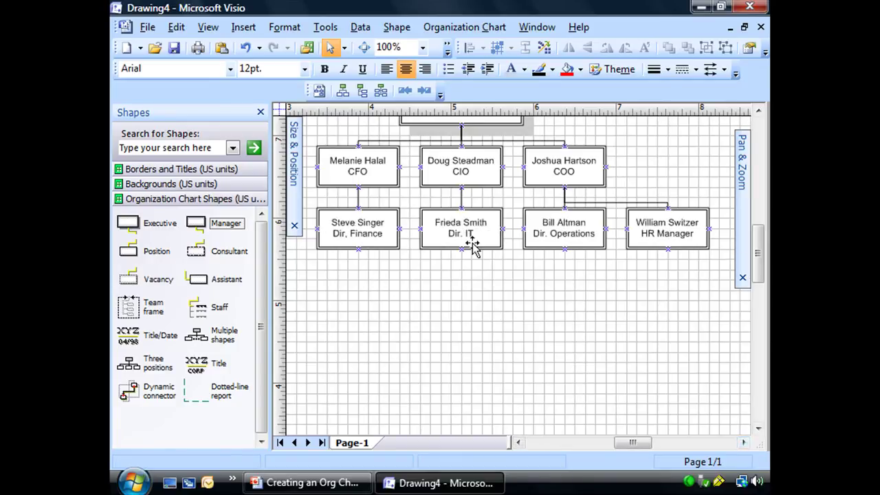
Attach two blank Manager boxes beneath the Dir. IT box, then scroll right
click(471, 244)
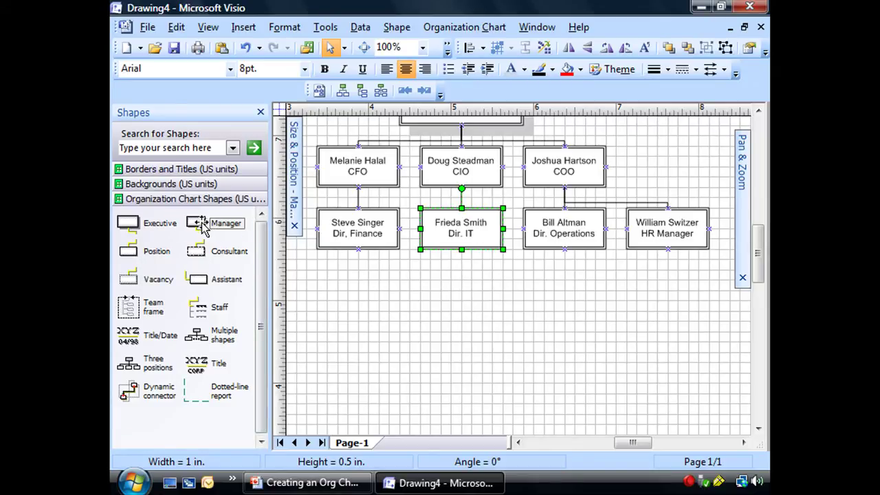
drag(202, 227, 464, 249)
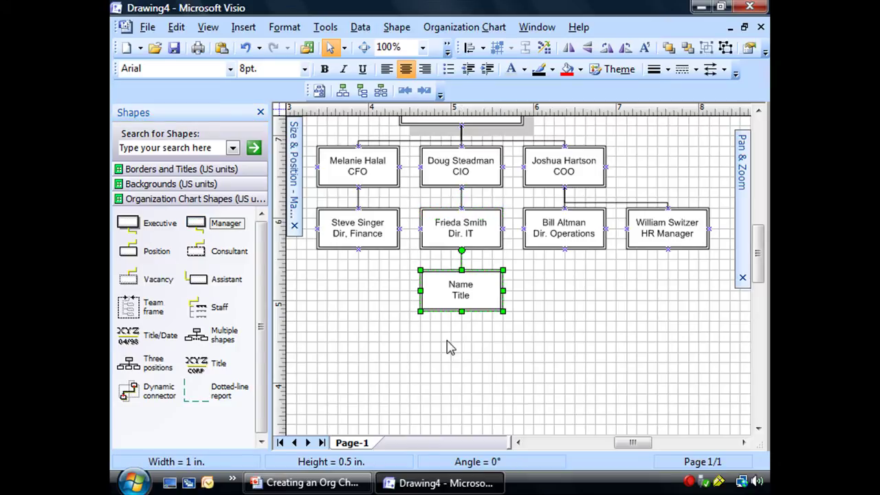
drag(197, 222, 466, 235)
click(513, 356)
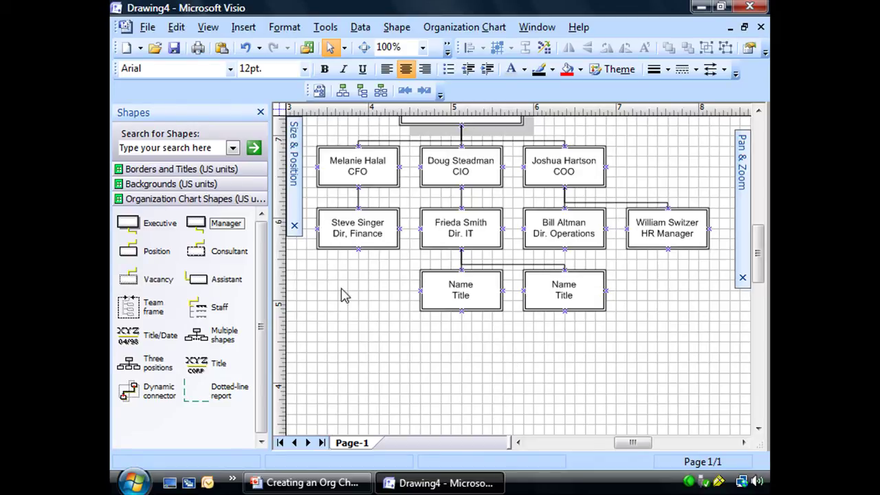
click(674, 244)
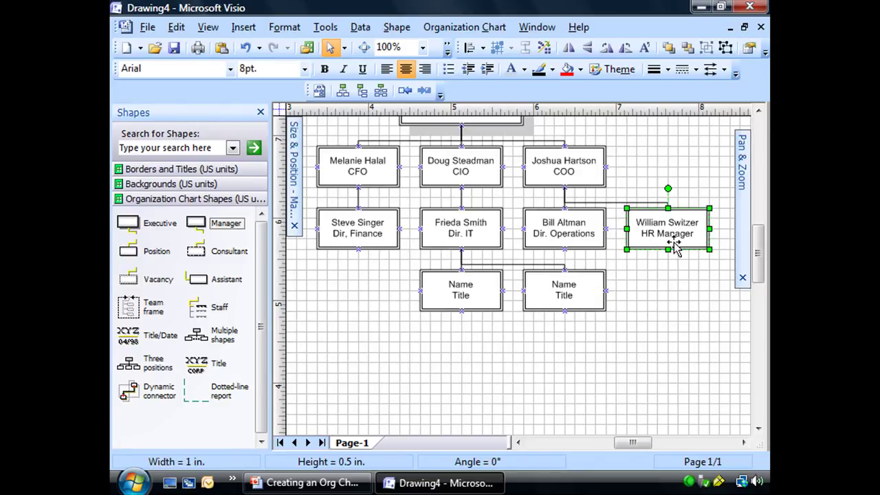
click(743, 443)
click(743, 442)
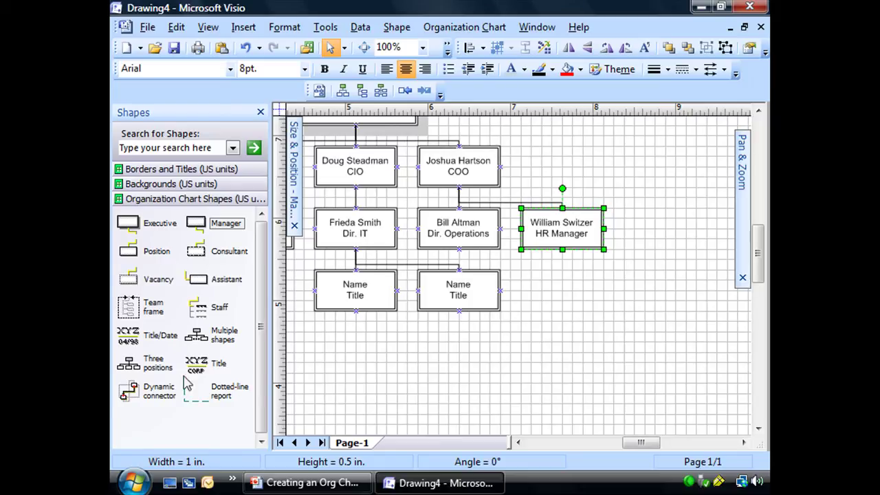
Drop the Three positions shape onto the HR Manager box to add boxes beneath it
click(130, 365)
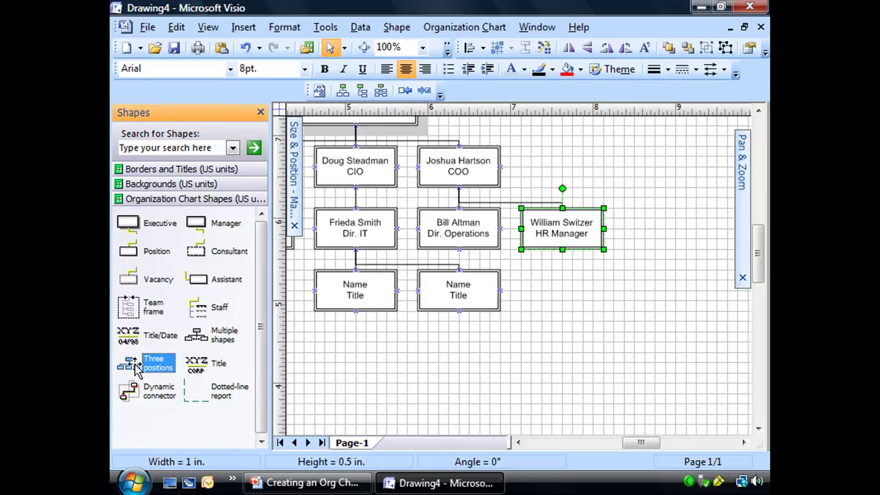
drag(133, 367, 557, 231)
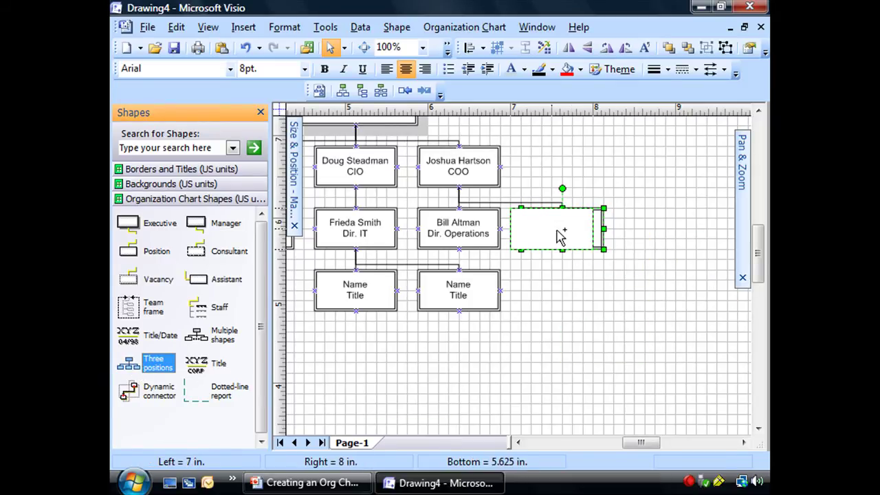
drag(565, 267, 567, 268)
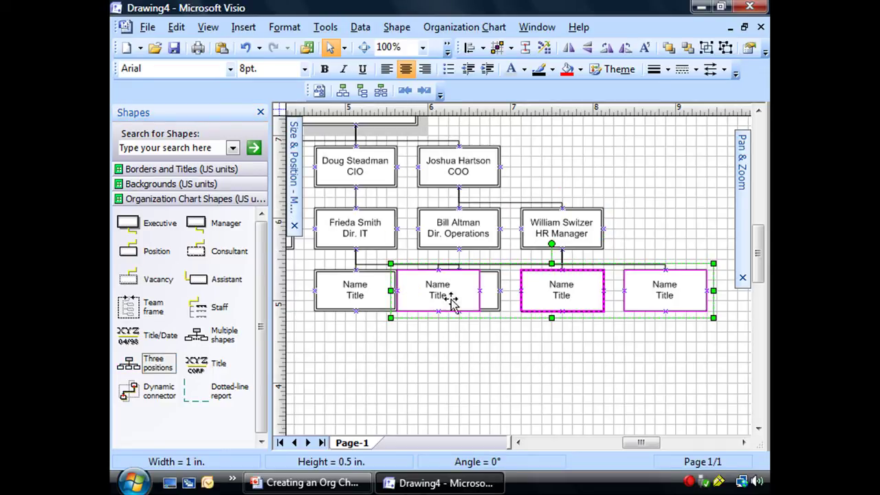
click(656, 350)
Check the new position boxes, scroll left and select the Dir. Finance box
click(641, 308)
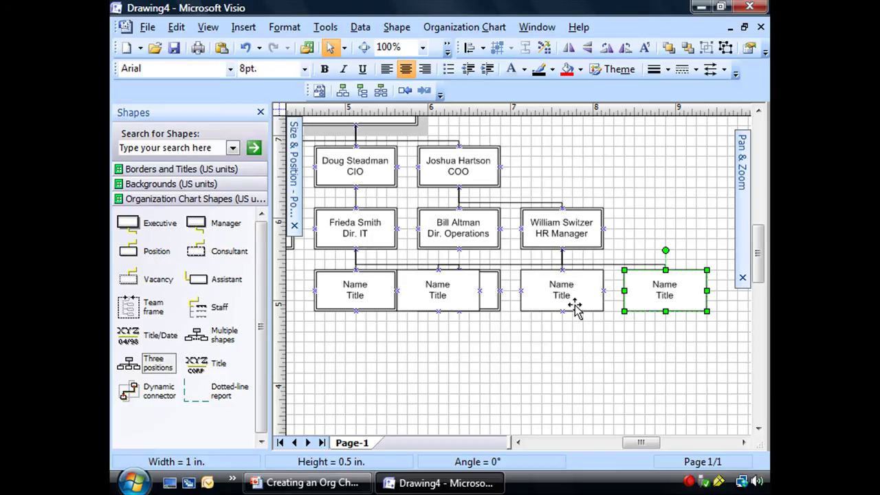
click(576, 306)
click(452, 296)
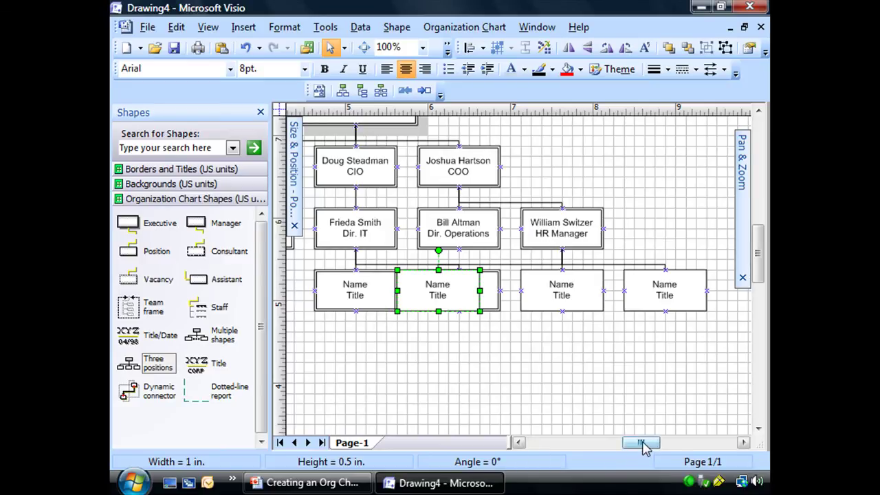
drag(643, 442, 626, 443)
click(415, 247)
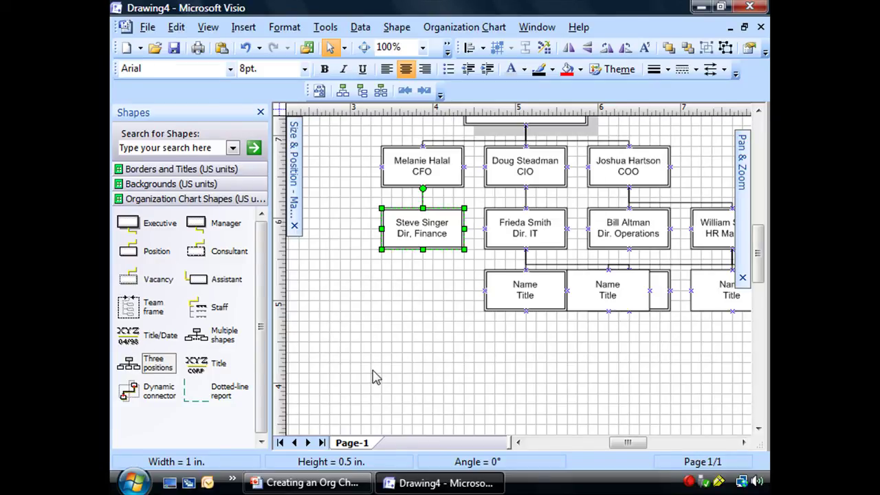
Use Multiple shapes on the Dir. Finance box to add 5 Manager boxes beneath it, then deselect them
click(203, 336)
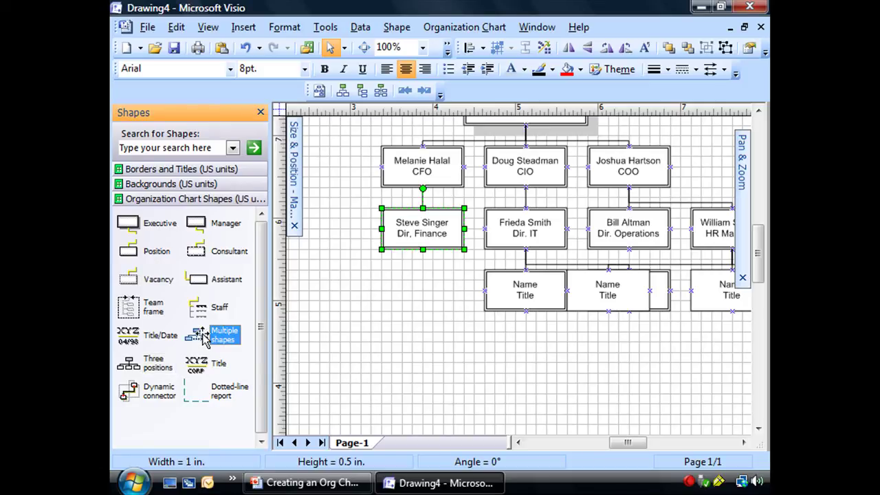
drag(203, 335, 428, 232)
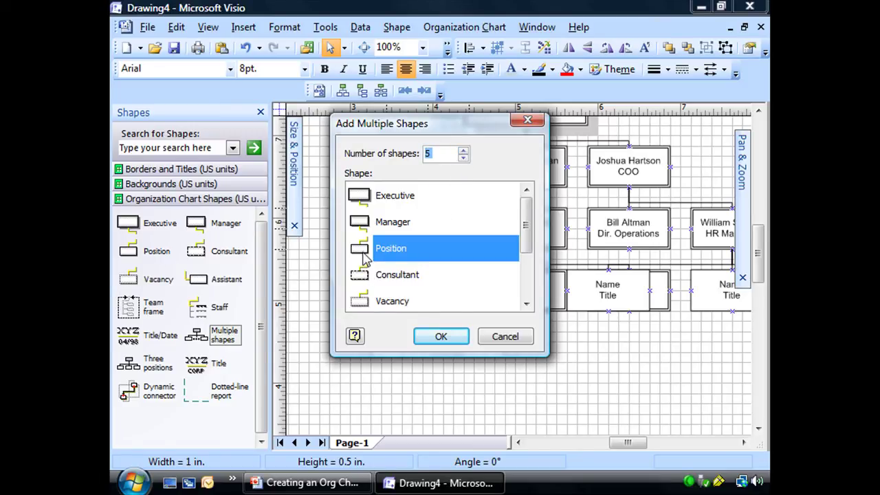
click(365, 222)
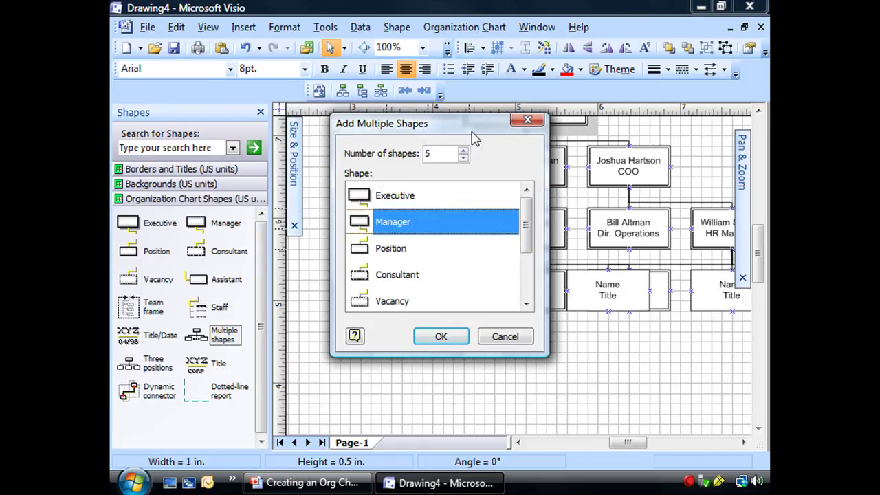
drag(473, 130, 329, 163)
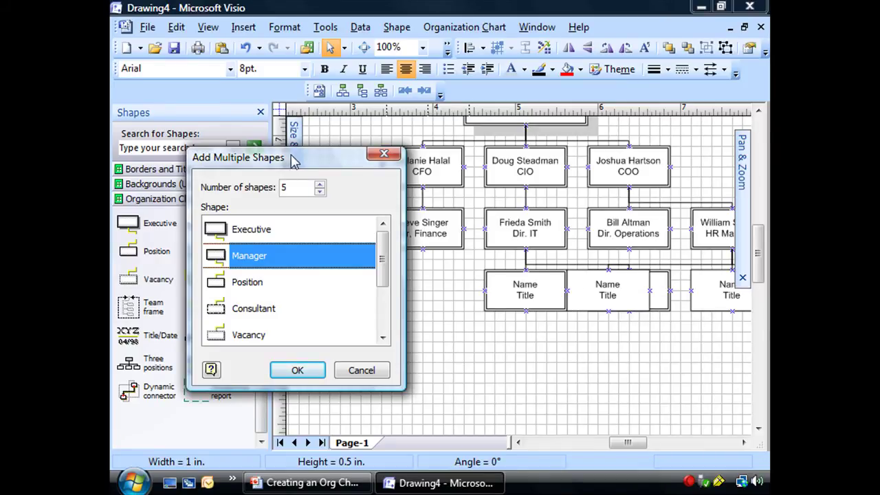
drag(318, 157, 403, 160)
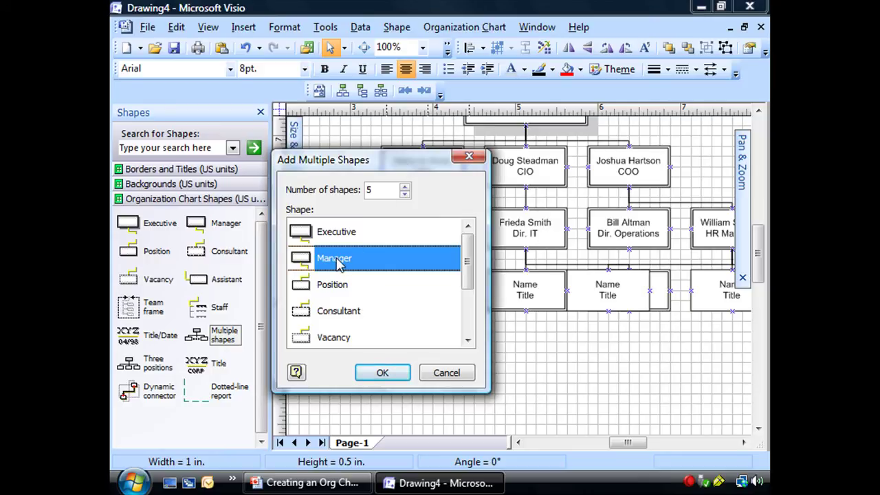
click(383, 378)
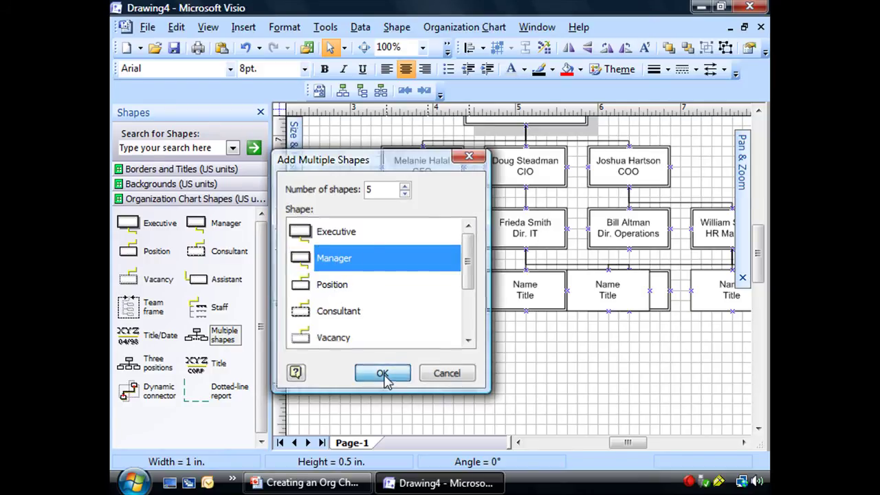
click(469, 370)
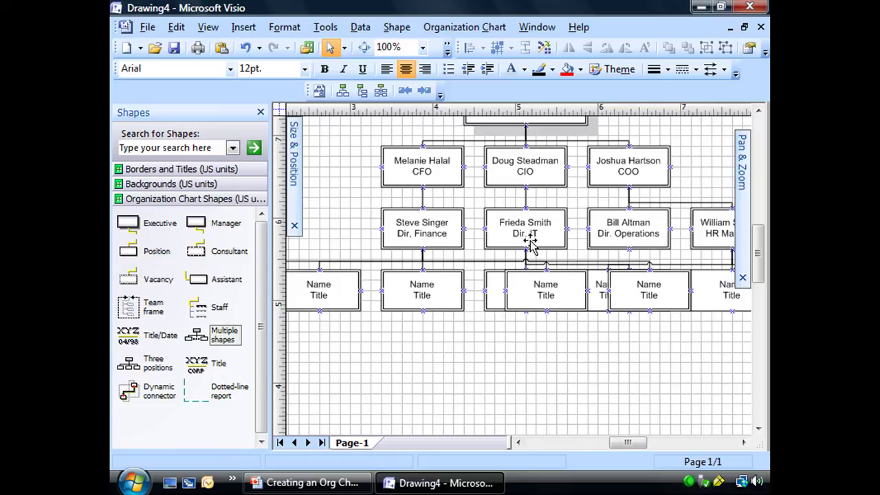
Drop Multiple shapes on Dir. Operations, raising the count to 5 Manager boxes, then deselect them
click(743, 443)
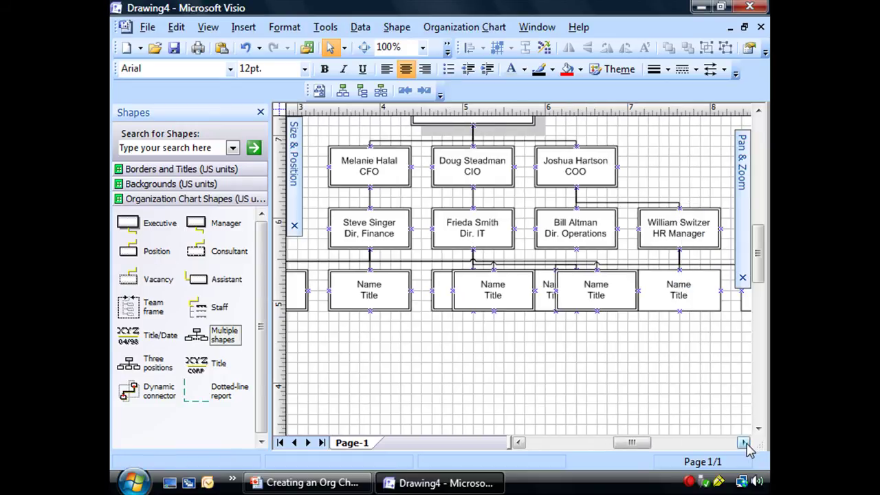
click(744, 442)
click(529, 232)
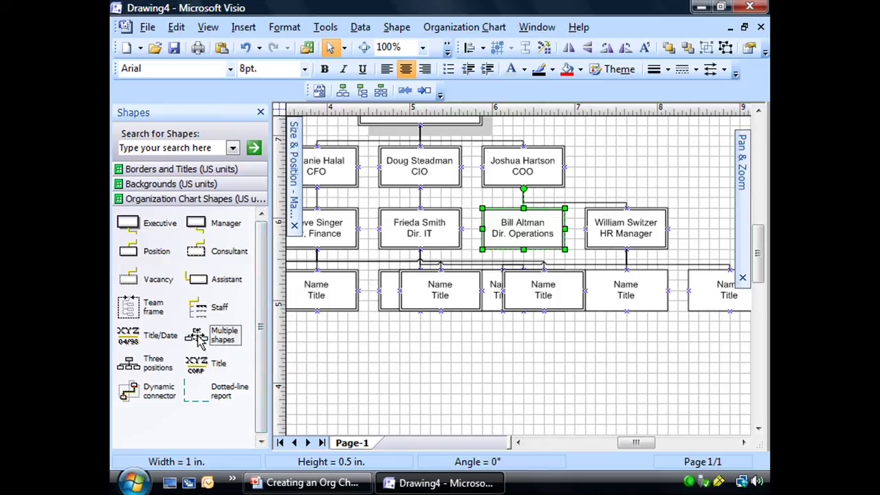
drag(199, 335, 528, 240)
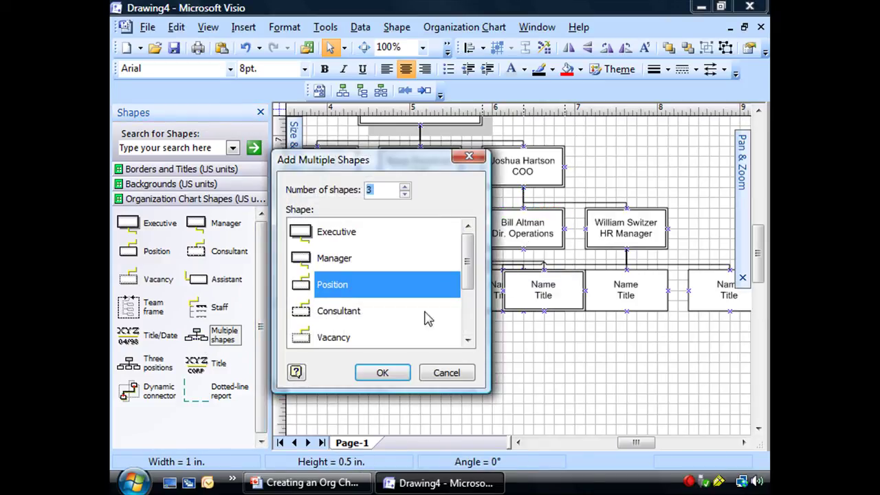
click(405, 186)
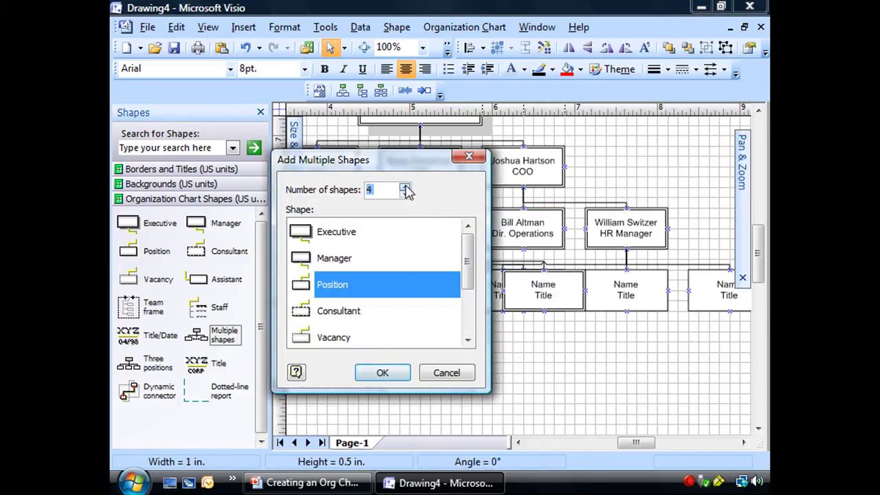
click(405, 186)
click(330, 258)
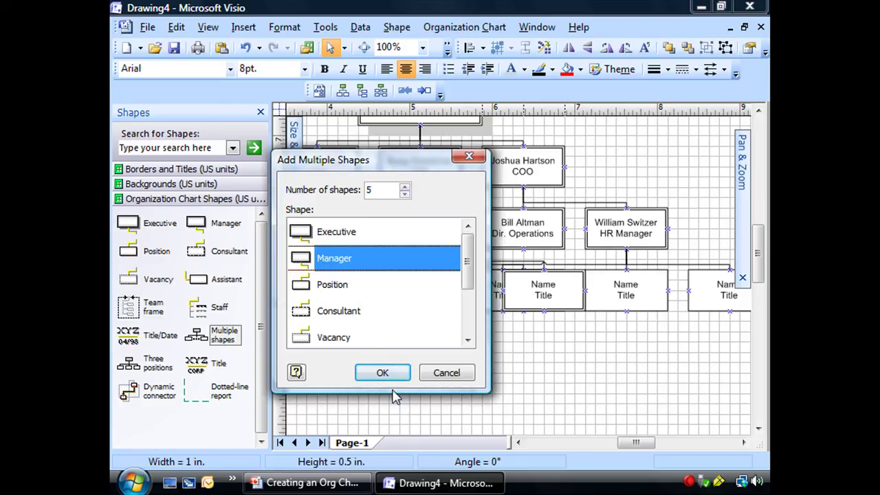
click(382, 372)
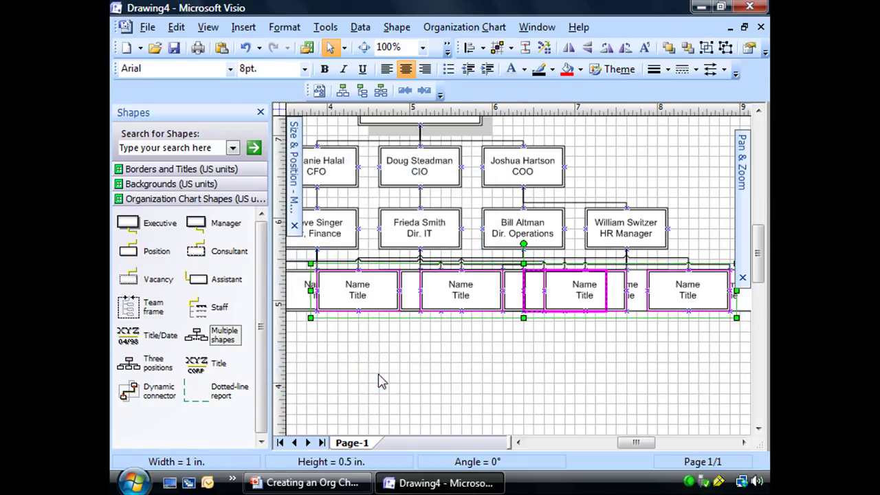
click(443, 369)
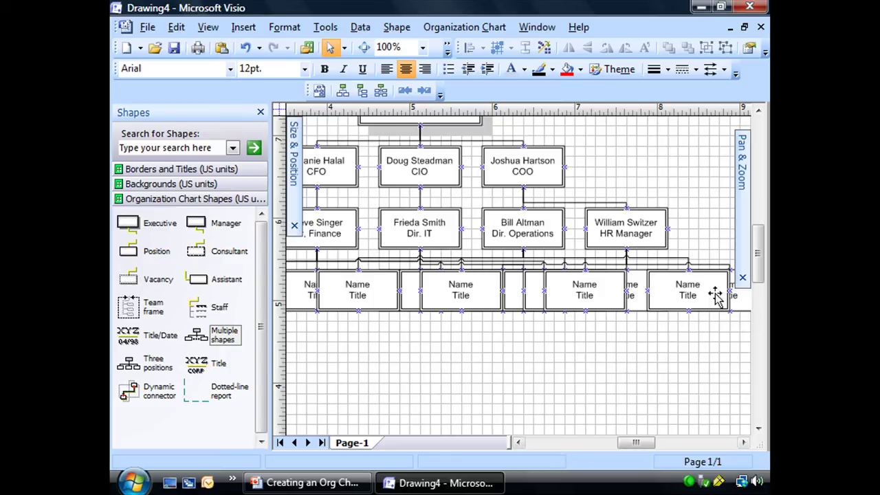
Zoom out in the Pan & Zoom window to about 63% so the whole chart shows, from the CEO down
mouse_move(748, 216)
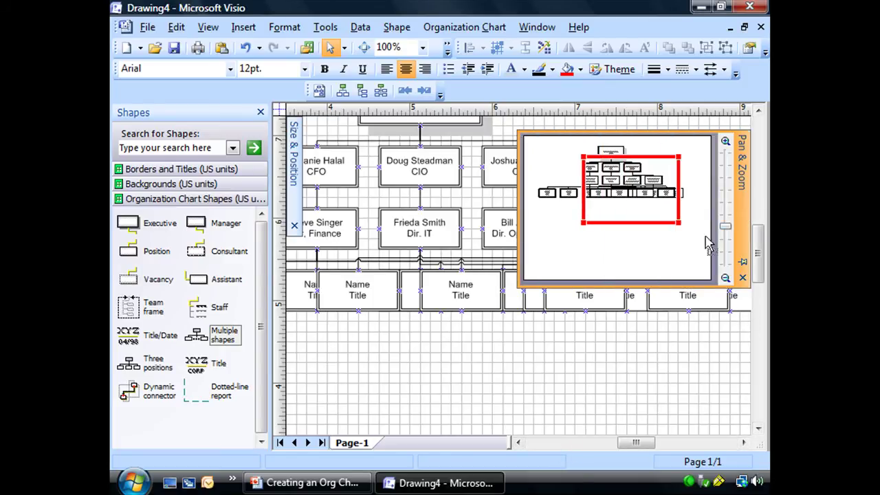
drag(681, 223, 648, 215)
drag(683, 243, 707, 260)
drag(654, 210, 642, 197)
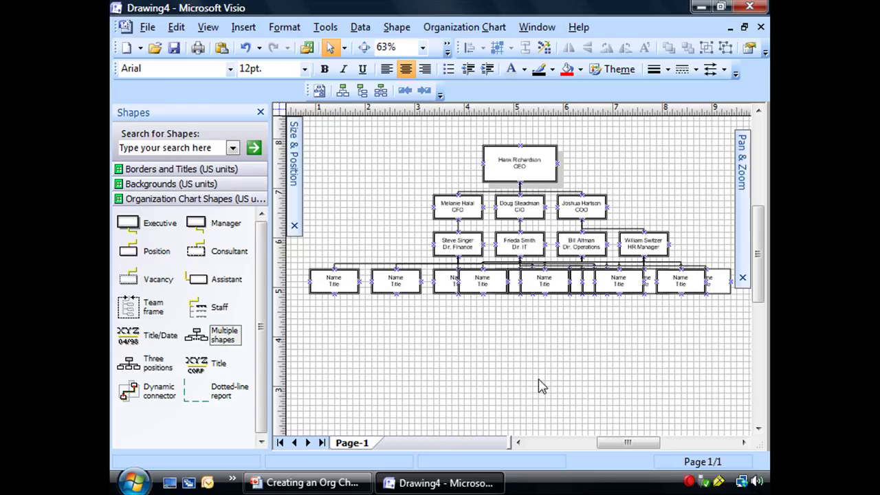